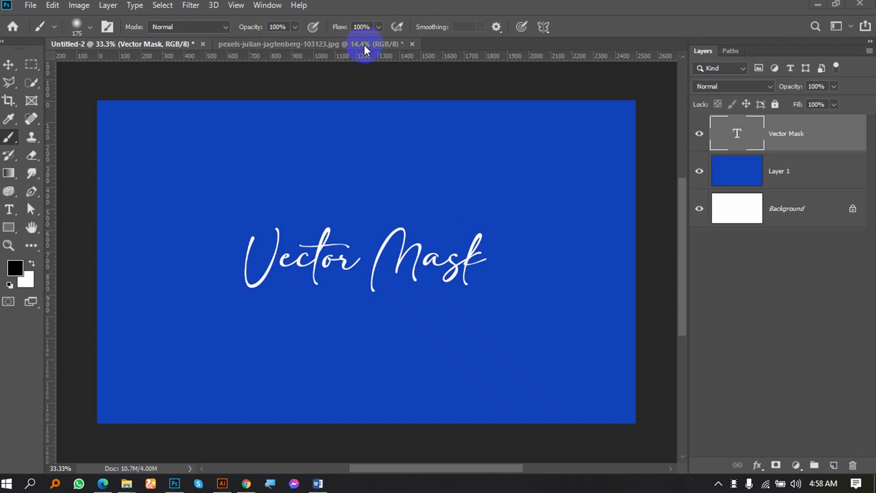
- Switch to the open mountain photo document with the large white lettering
click(364, 45)
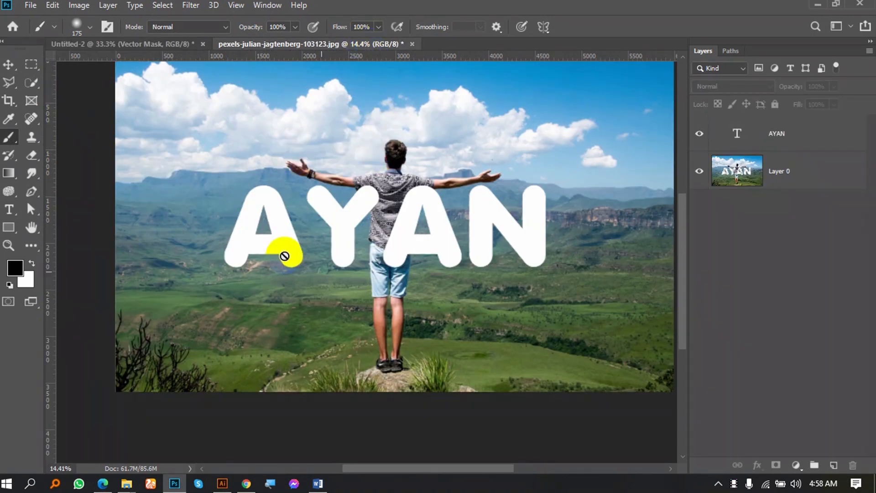
scroll(411, 241, up, 6)
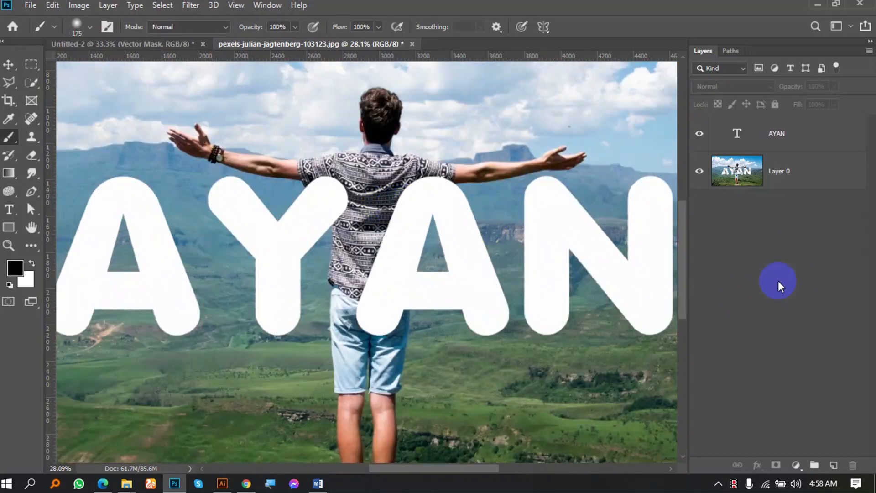
- Try adding a layer mask to the text layer and painting black over the Y where it overlaps the shirt
click(773, 133)
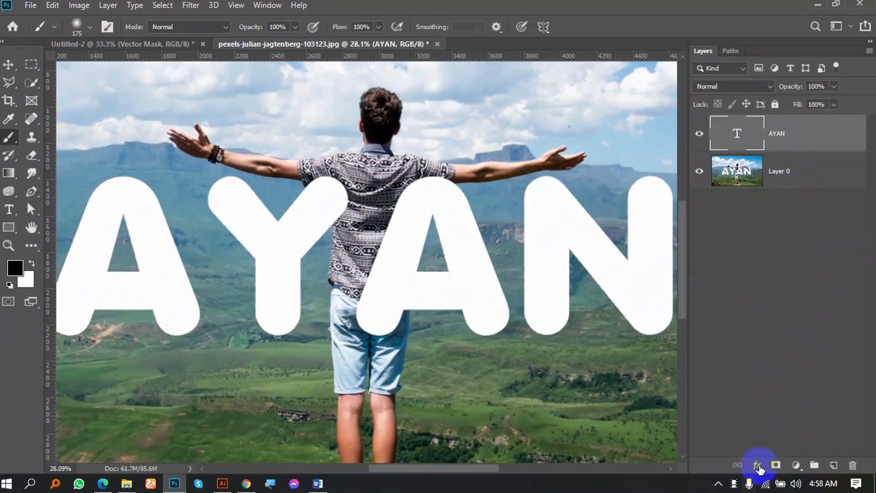
click(775, 464)
scroll(321, 186, up, 6)
mouse_move(342, 191)
mouse_down()
mouse_move(386, 205)
mouse_move(323, 167)
mouse_move(369, 214)
mouse_up()
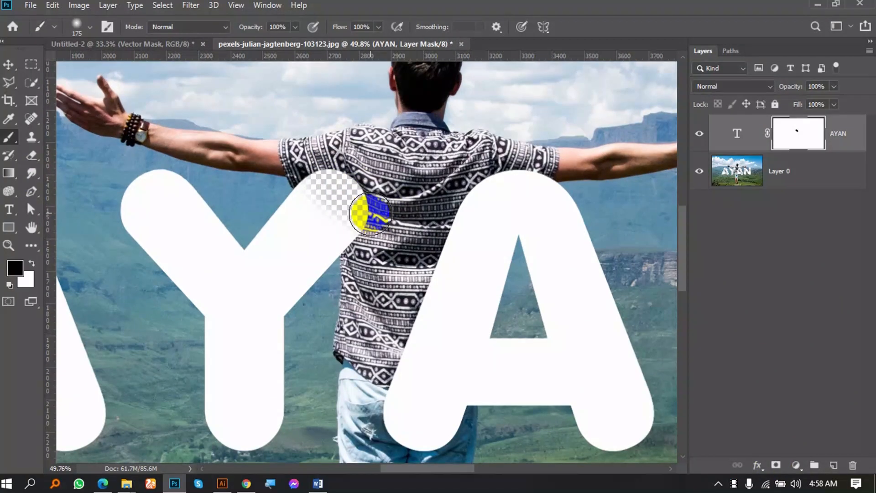
key(ctrl+z)
scroll(364, 203, down, 6)
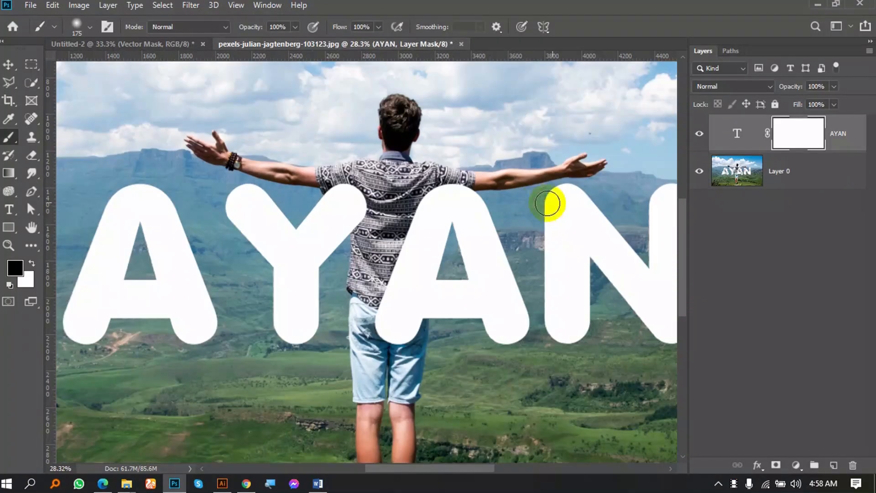
- Undo the earlier masks on the text and photo layers, restoring the locked Background layer, and clear the lettering selection
key(ctrl+z)
scroll(497, 204, down, 3)
key(ctrl+z)
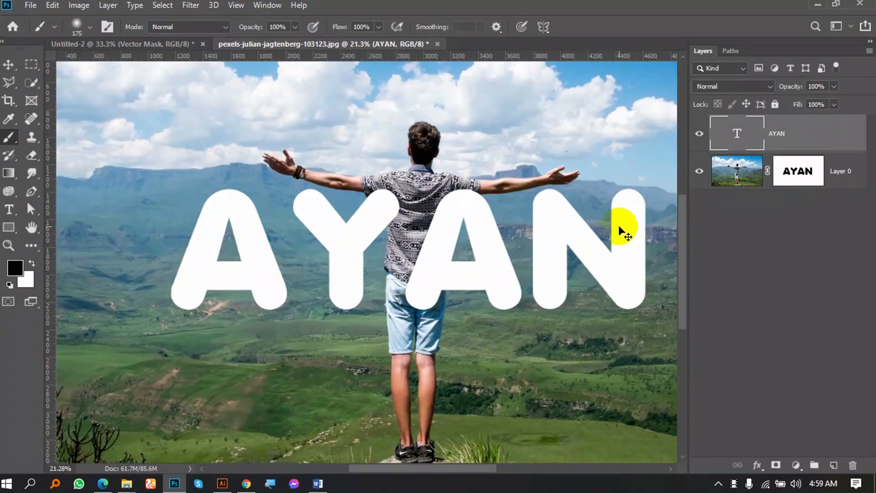
key(ctrl+z)
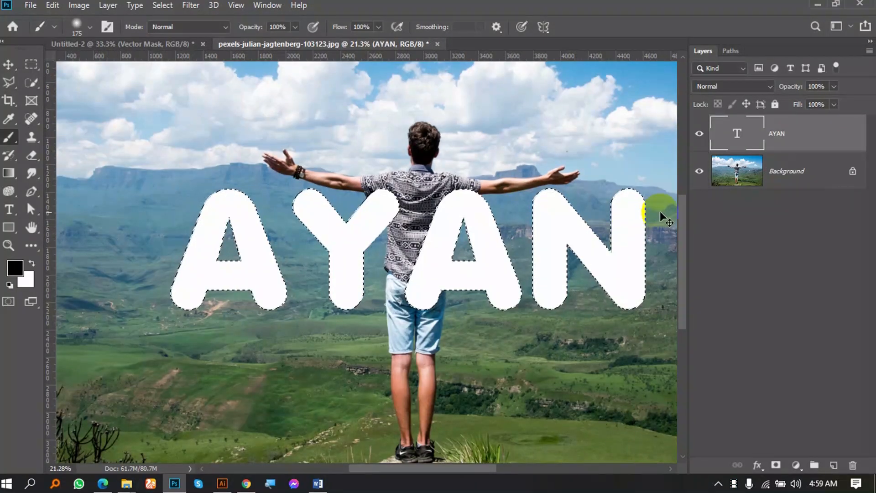
key(ctrl+d)
- Add a layer mask to the text layer and paint black where the letters overlap the man's shirt and shorts
scroll(417, 199, up, 3)
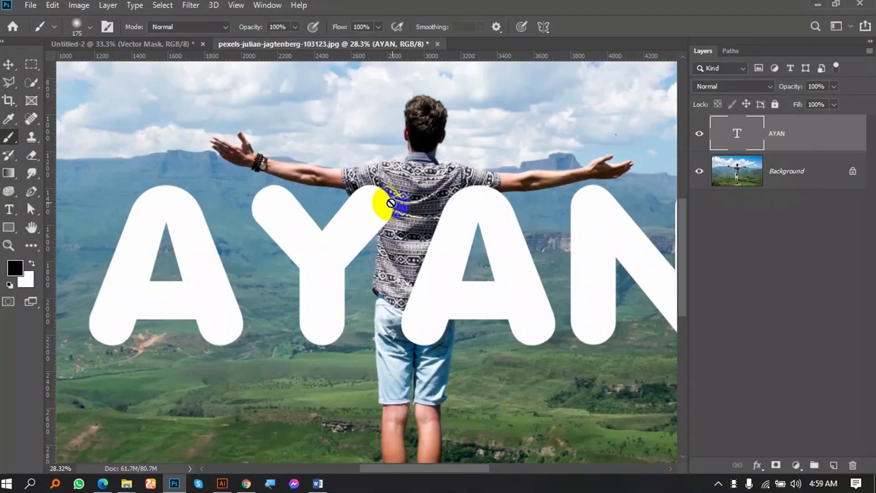
click(777, 464)
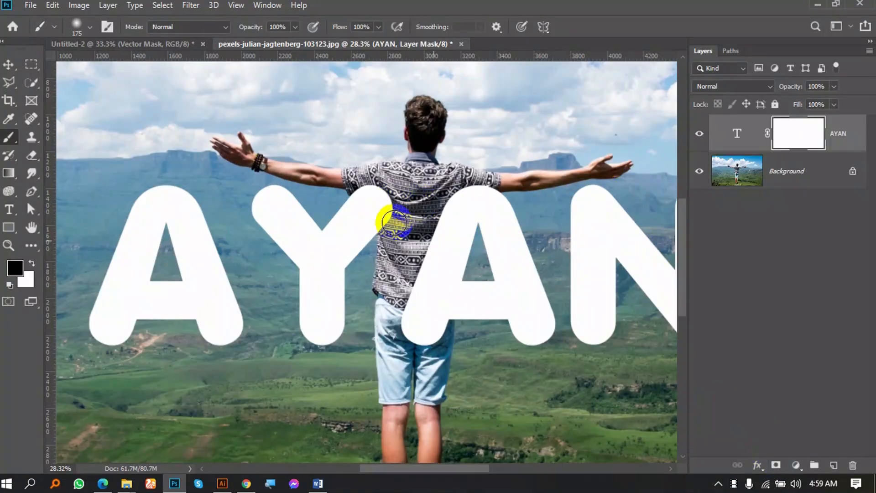
scroll(393, 220, up, 2)
mouse_move(367, 200)
mouse_down()
mouse_move(384, 178)
mouse_move(398, 201)
mouse_move(391, 232)
mouse_move(434, 268)
mouse_move(436, 306)
mouse_up()
scroll(402, 200, up, 4)
scroll(390, 230, down, 2)
scroll(436, 306, down, 2)
mouse_move(426, 235)
mouse_down()
mouse_move(426, 322)
mouse_move(456, 244)
mouse_move(437, 340)
mouse_move(420, 303)
mouse_up()
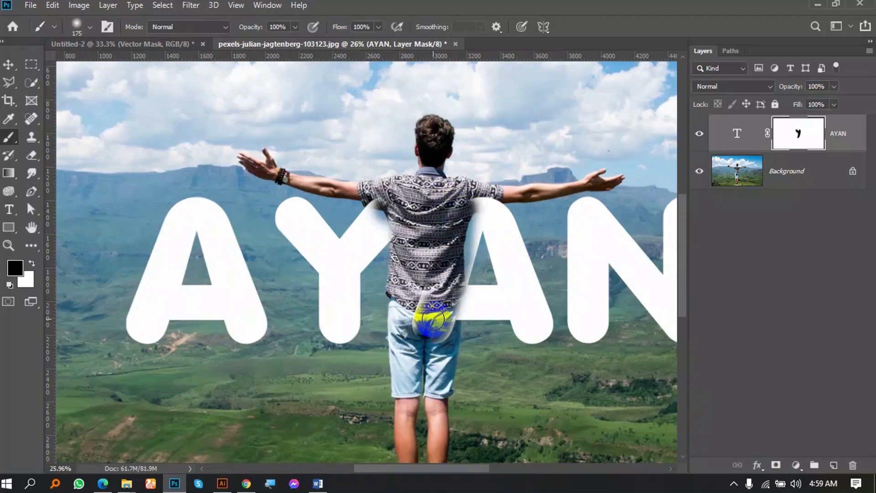
- Undo the brush strokes on the text layer's mask and delete the mask
scroll(420, 303, down, 3)
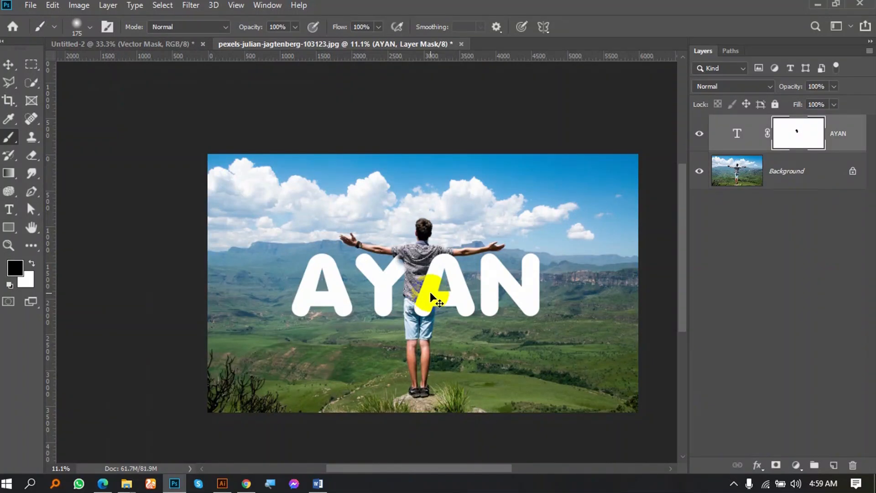
key(ctrl+z)
scroll(436, 284, up, 2)
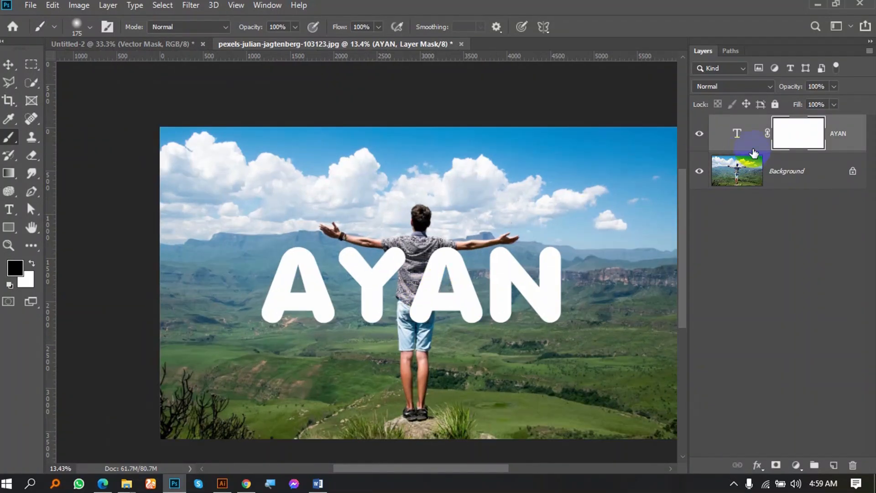
drag(779, 133, 853, 461)
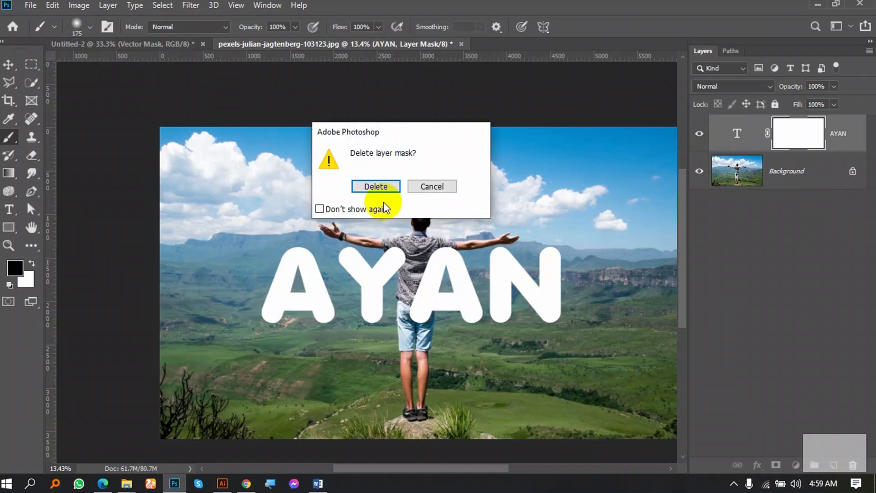
click(383, 184)
- Make the Background layer active and hide the text layer
scroll(430, 265, up, 1)
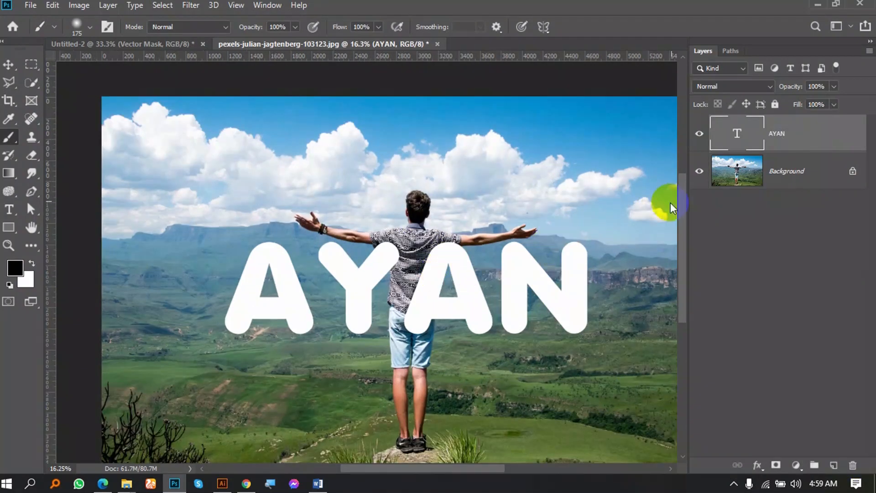
click(730, 174)
click(700, 134)
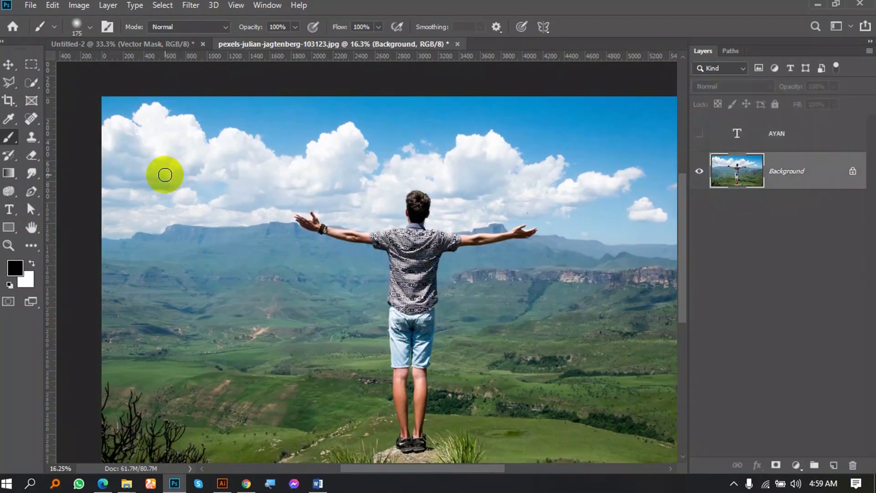
- Use the Quick Selection tool to select the man's shorts and the main part of his shirt
right_click(38, 87)
click(92, 97)
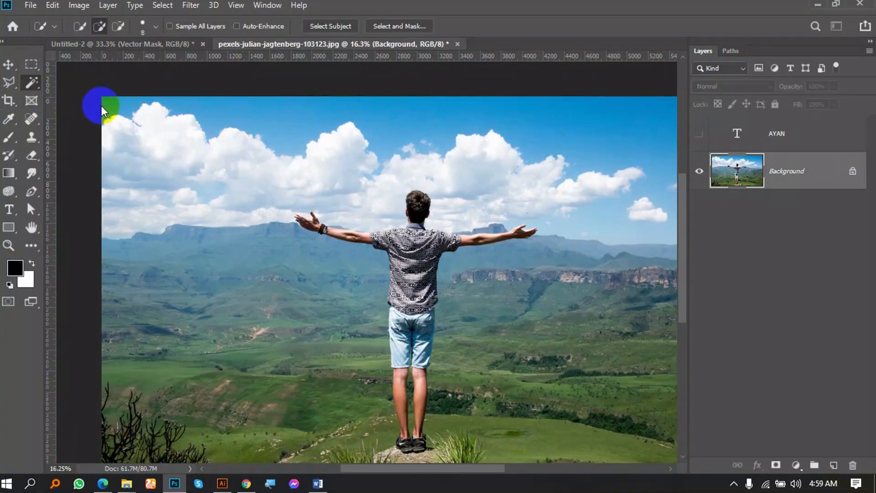
scroll(393, 287, up, 3)
right_click(33, 82)
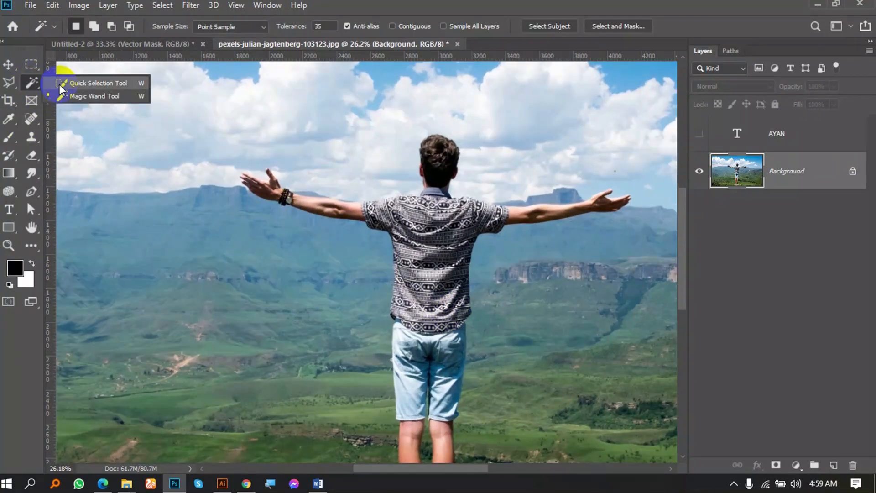
click(65, 84)
scroll(417, 314, down, 1)
mouse_move(414, 318)
mouse_down()
mouse_move(442, 236)
mouse_move(424, 216)
mouse_move(406, 269)
mouse_up()
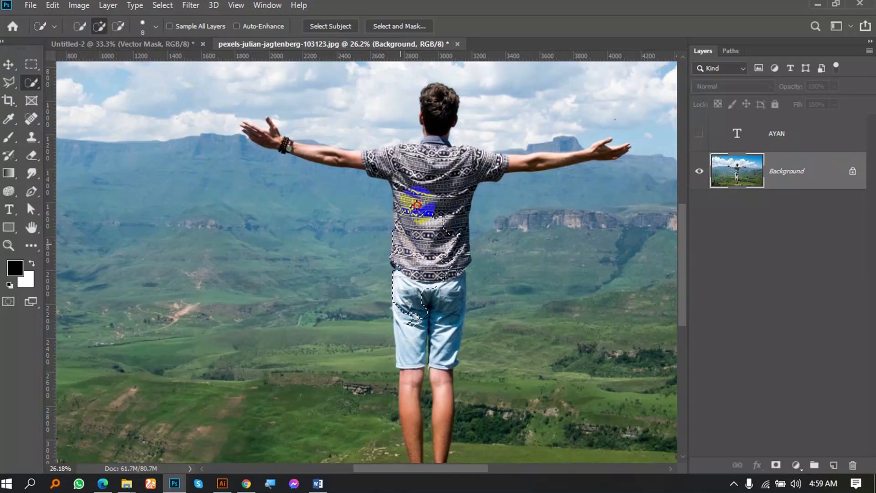
drag(453, 261, 457, 264)
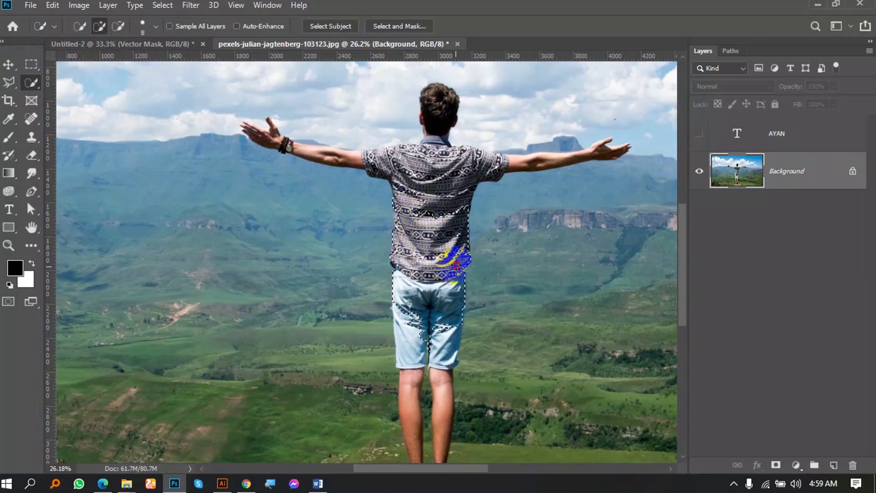
- Check the selection against the lettering, hide the text layer again, and extend the selection across the man's shirt
scroll(420, 243, down, 6)
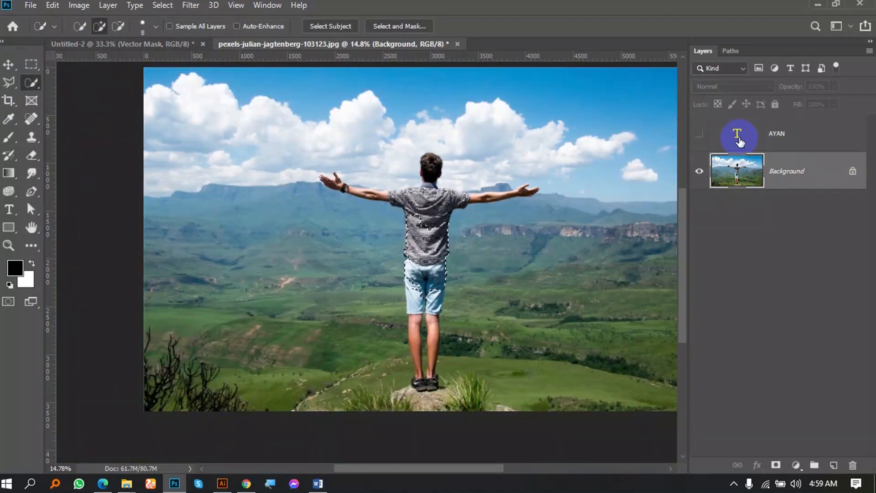
click(700, 135)
click(726, 171)
click(699, 134)
scroll(439, 225, up, 4)
mouse_move(426, 225)
mouse_down()
mouse_move(431, 199)
mouse_move(442, 225)
mouse_move(406, 211)
mouse_move(388, 206)
mouse_up()
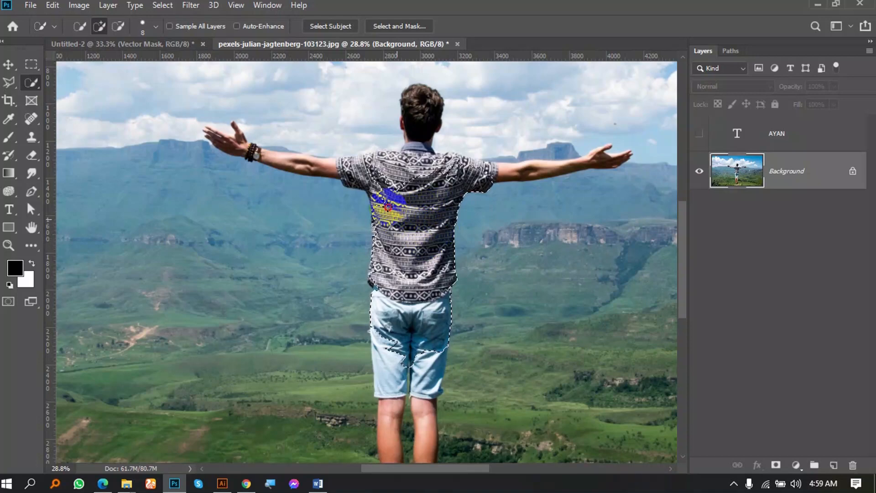
scroll(424, 202, down, 4)
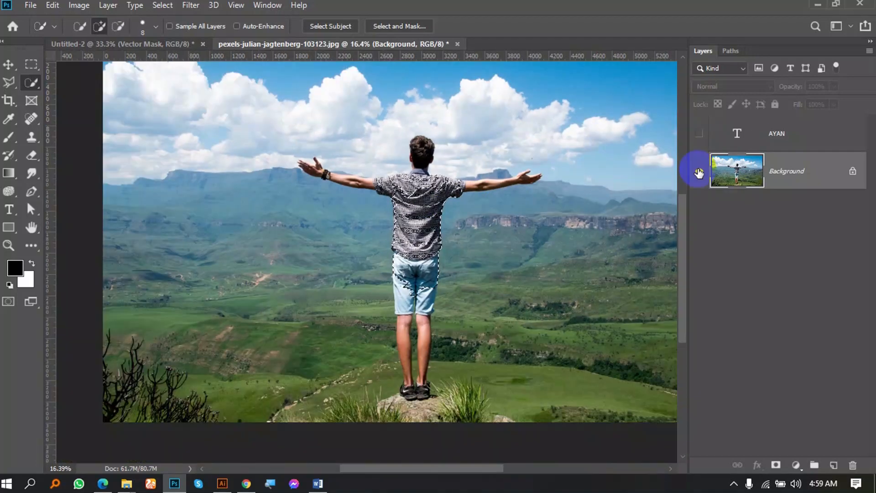
- Show the text layer and try adding a layer mask to it from the body selection
click(701, 135)
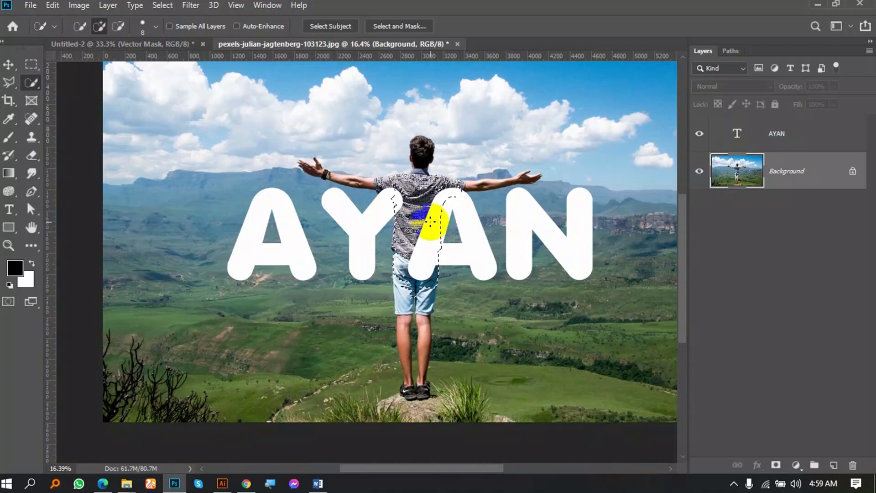
scroll(456, 236, up, 1)
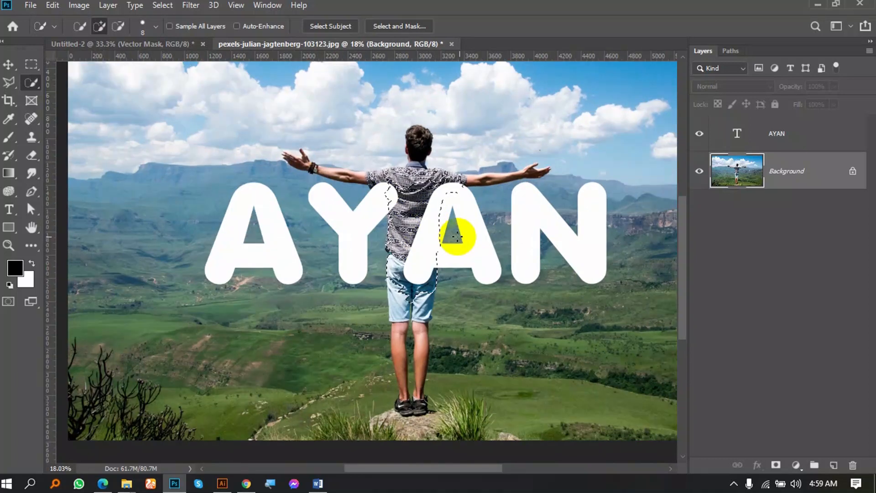
click(793, 140)
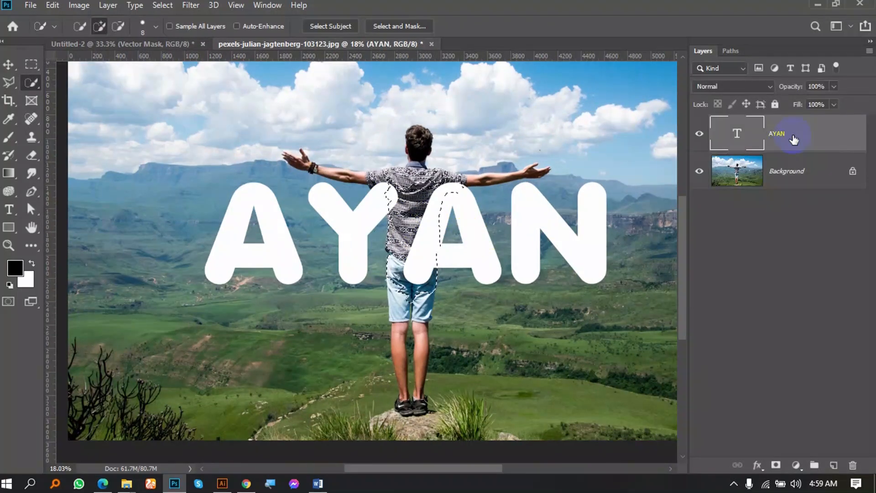
click(775, 464)
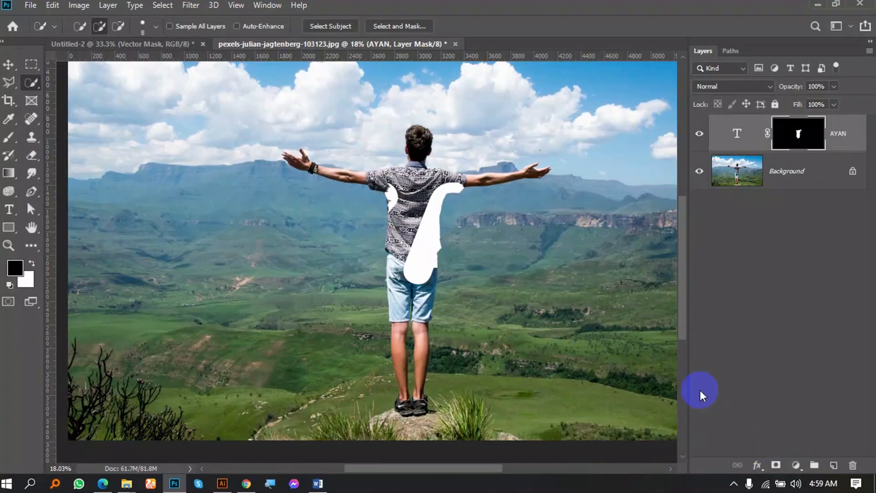
drag(421, 244, 431, 246)
key(ctrl+z)
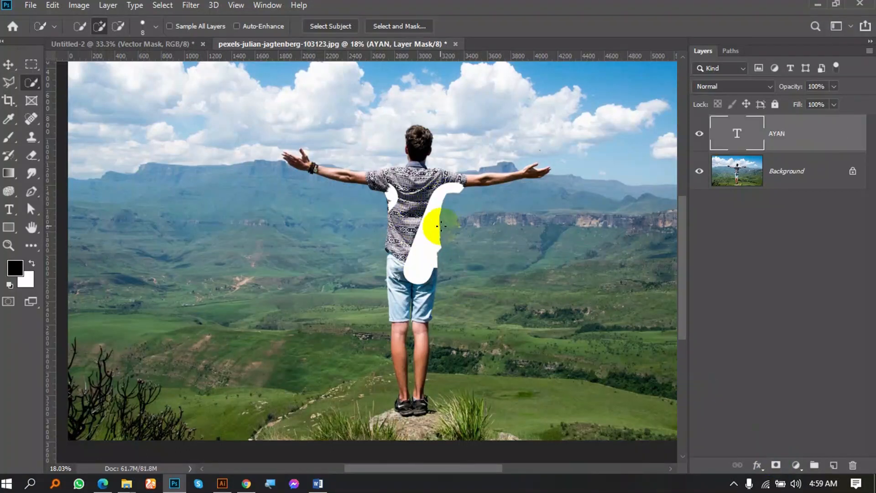
- Try adding a layer mask from the body selection to the Background layer
click(780, 179)
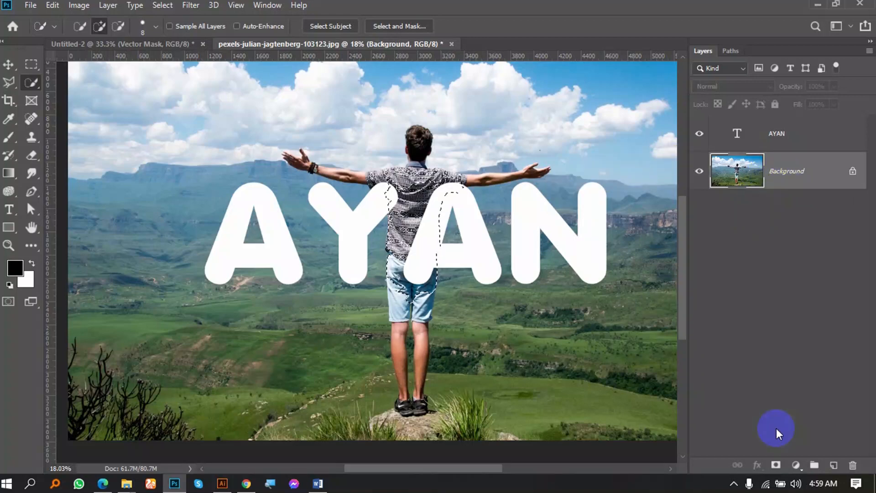
click(775, 464)
key(ctrl+z)
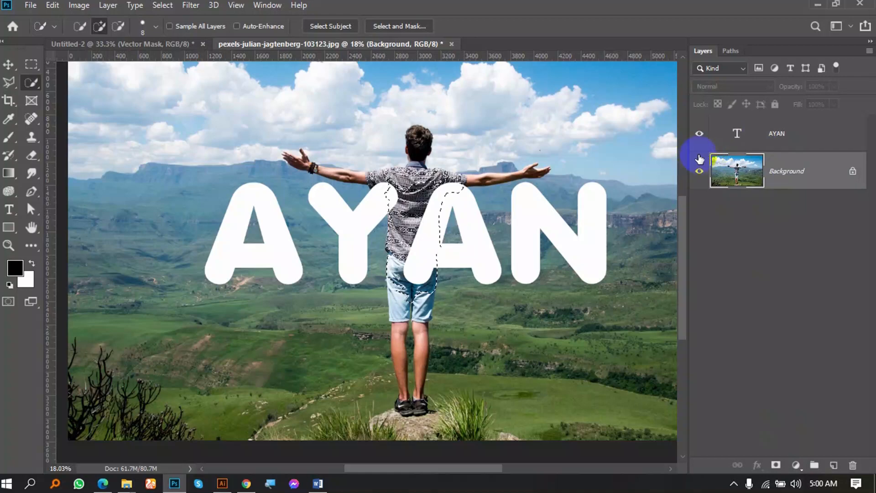
- Mask the text layer with the body selection once more and undo back to the hidden text layer
click(734, 145)
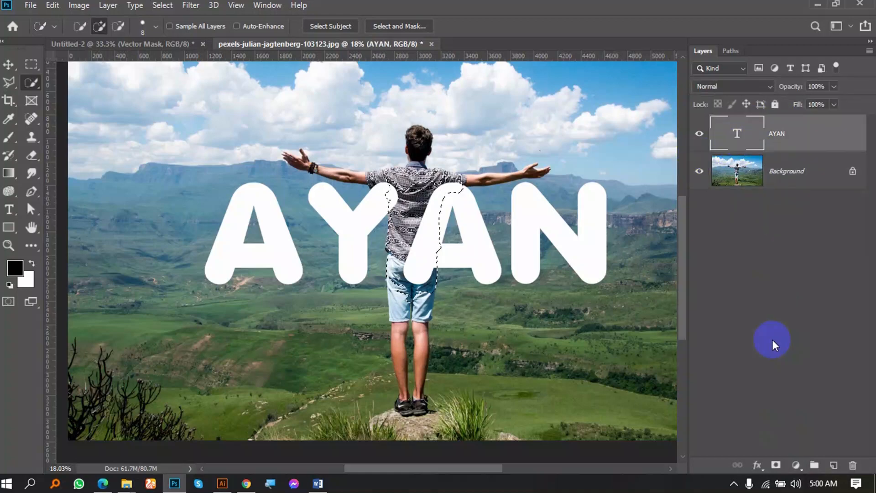
click(776, 466)
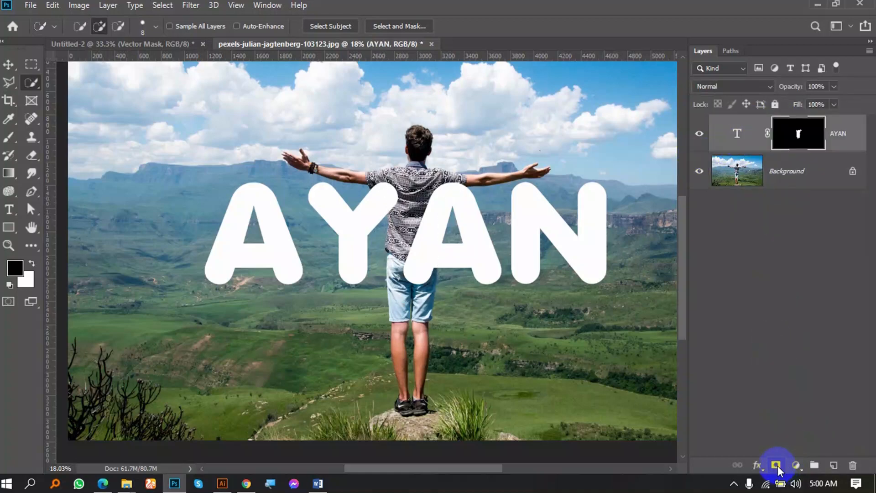
key(ctrl+i)
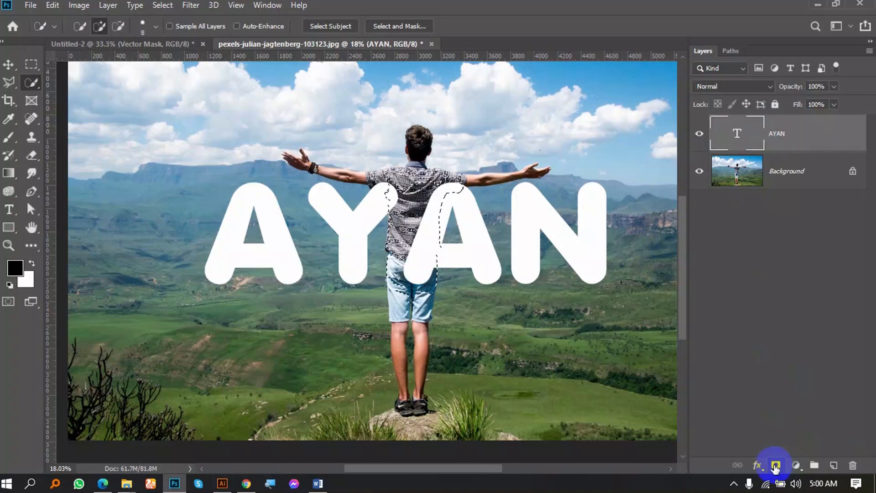
key(ctrl+z)
key(ctrl+z)
key(ctrl+z)
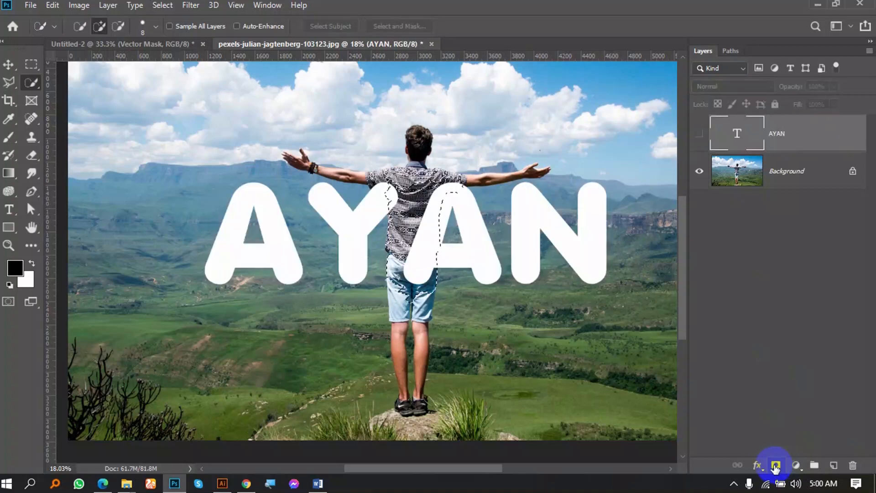
- Redo the text layer's mask and undo back to before the text layer was shown
key(ctrl+shift+z)
key(ctrl+shift+z)
key(ctrl+shift+z)
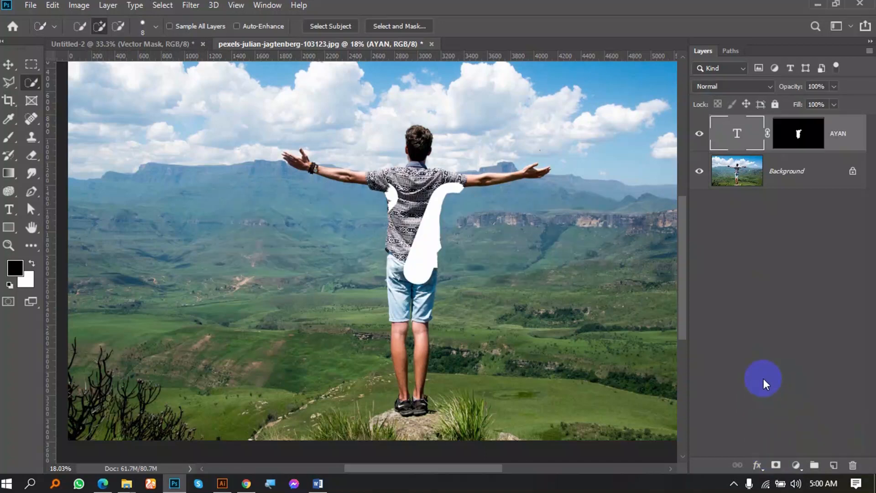
key(ctrl+z)
key(ctrl+z)
key(ctrl+z)
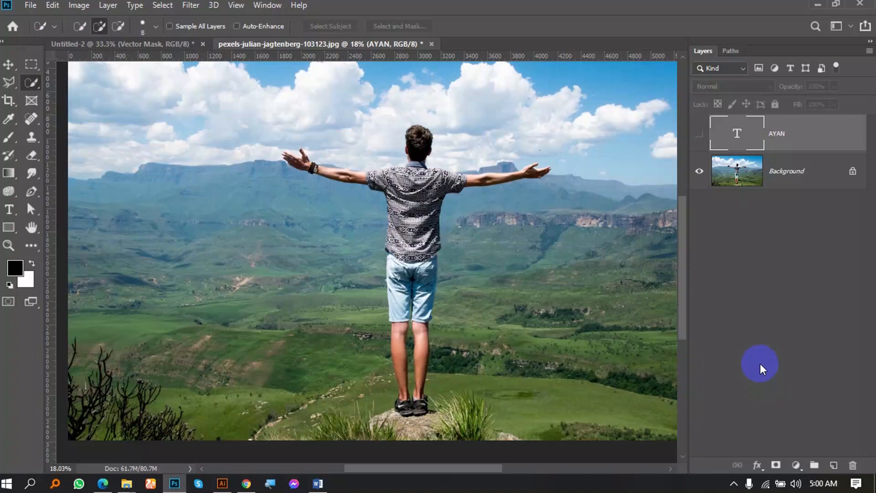
- Show the text layer and try adding a layer mask to the Background layer from the man's body selection
key(ctrl+shift+z)
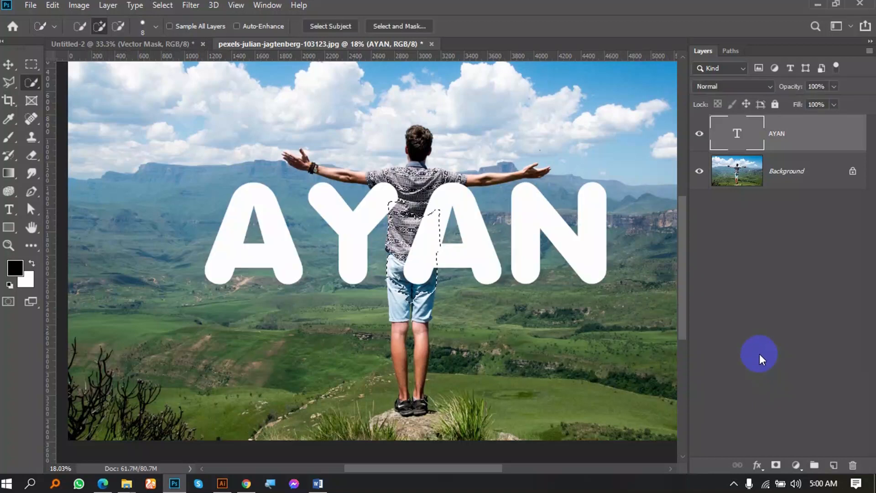
click(699, 133)
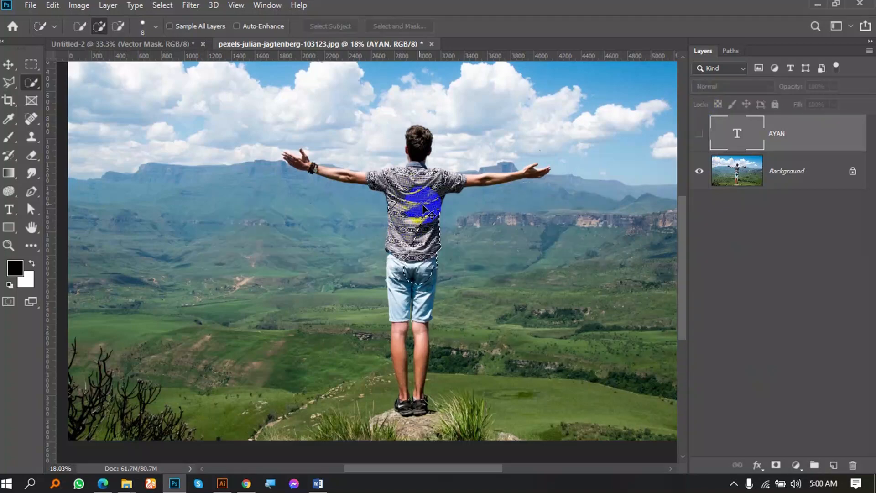
click(734, 180)
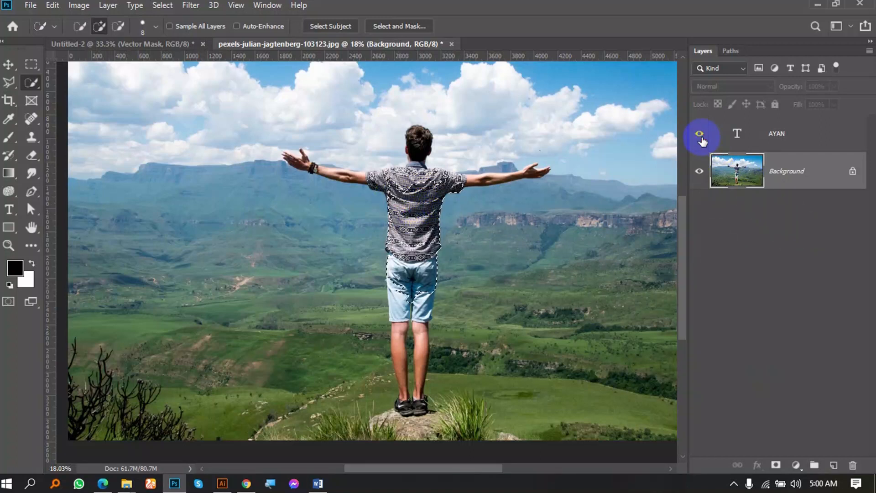
click(774, 173)
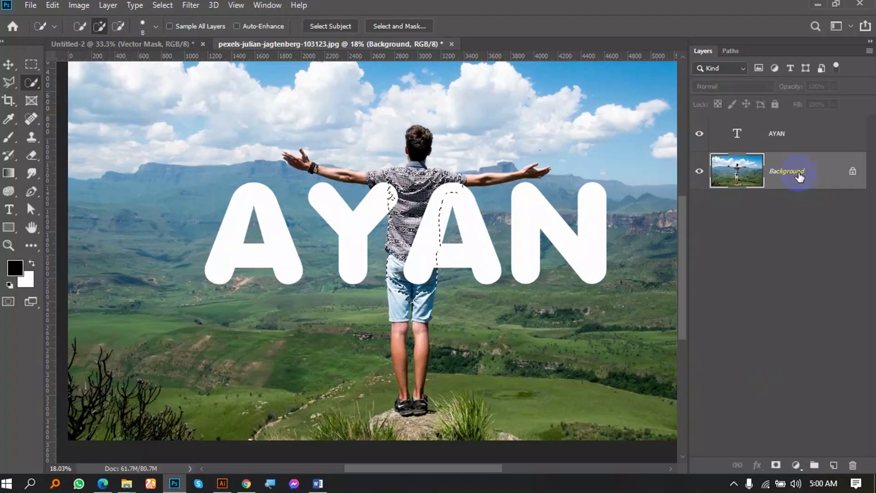
click(804, 148)
click(734, 176)
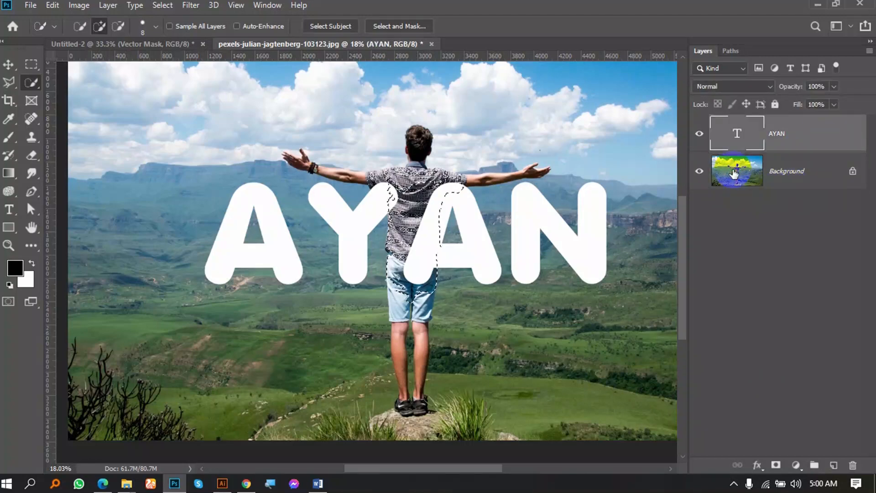
click(777, 465)
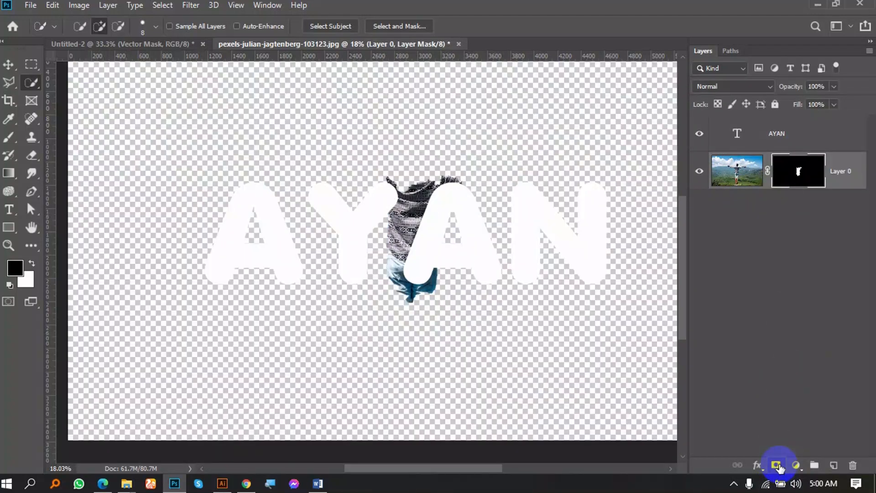
key(ctrl+z)
- Try masking the Background layer to reveal the body selection and with the mask inverted to hide it, undoing each attempt
click(770, 172)
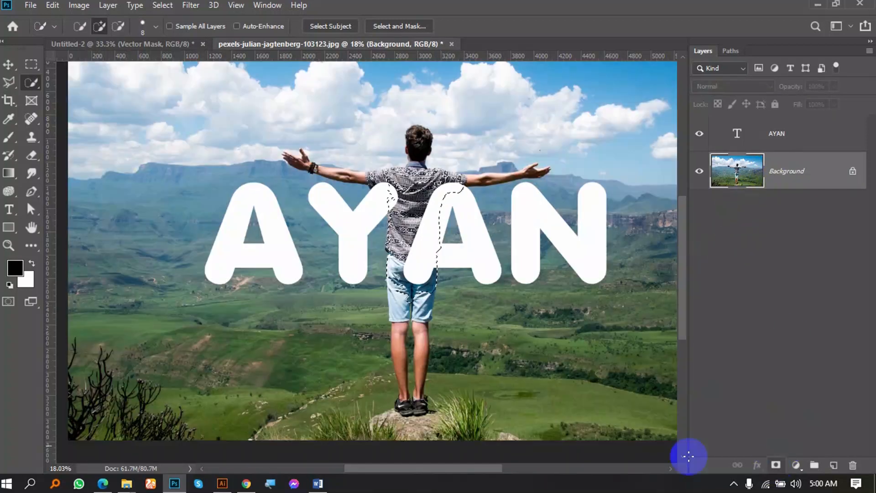
click(774, 464)
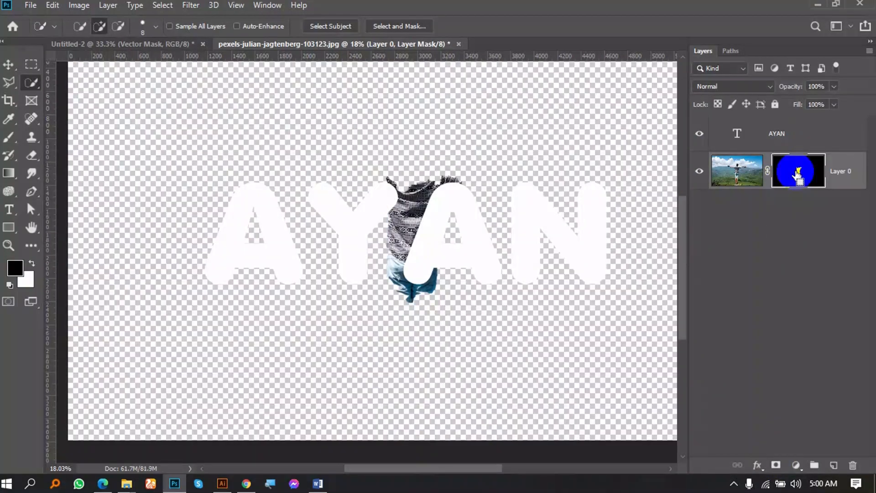
key(ctrl+z)
click(796, 175)
click(774, 465)
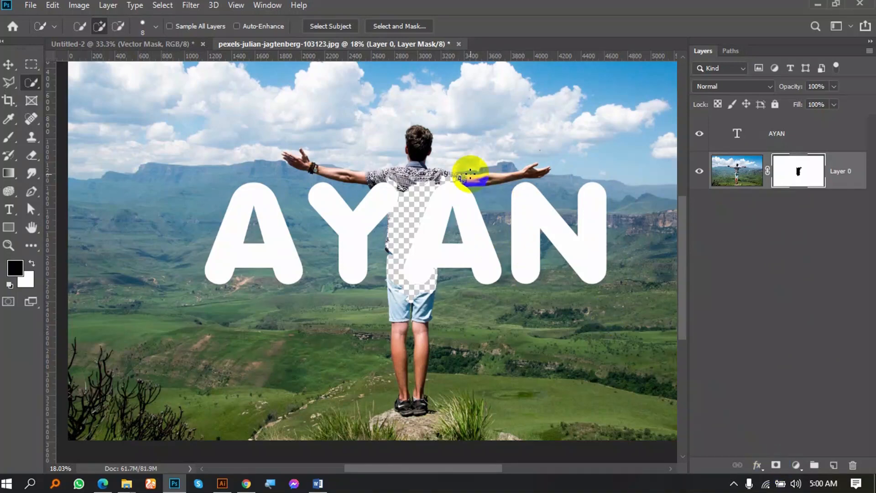
scroll(418, 193, up, 1)
key(ctrl+z)
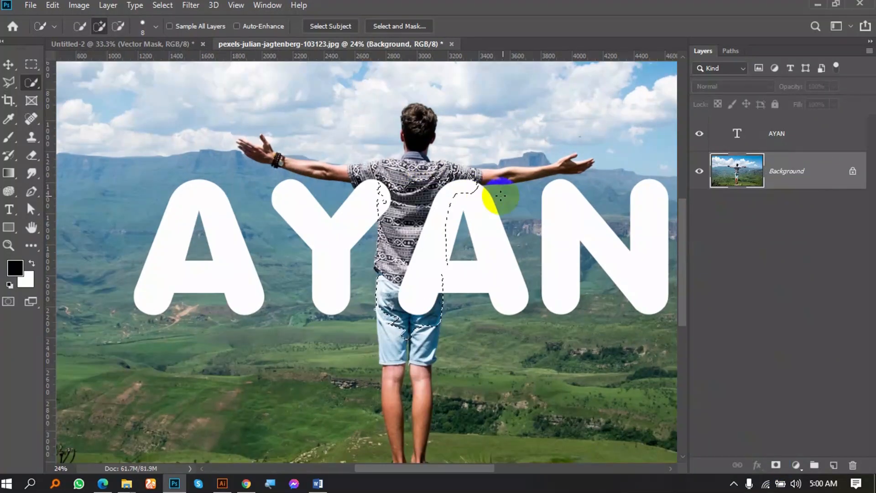
- Try a layer mask on the text layer that reveals only the lettering inside the body selection, and undo it
click(729, 134)
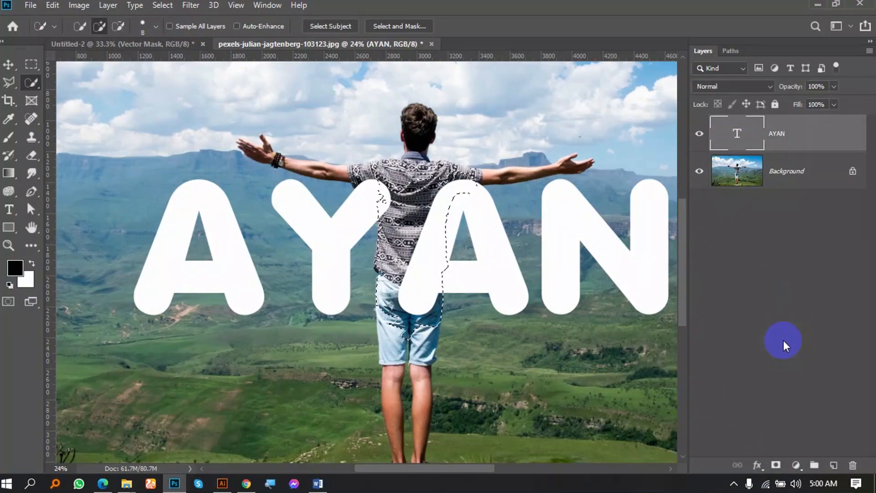
click(776, 464)
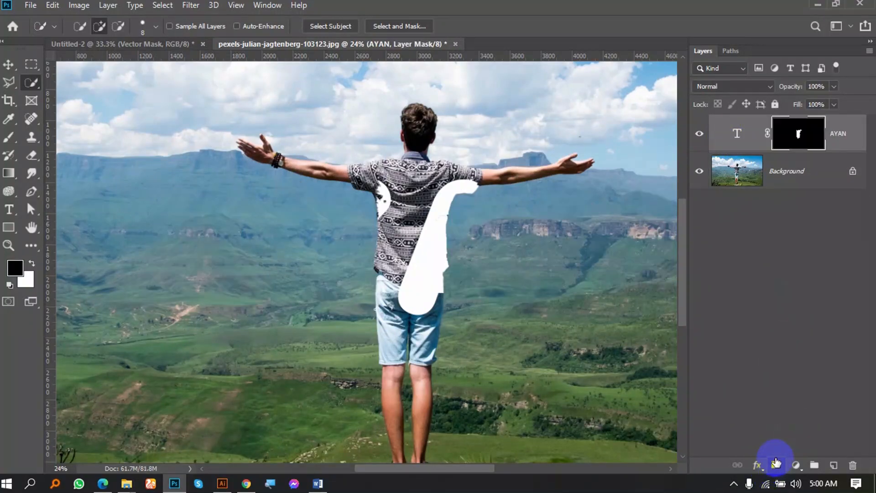
scroll(623, 356, down, 1)
key(ctrl+z)
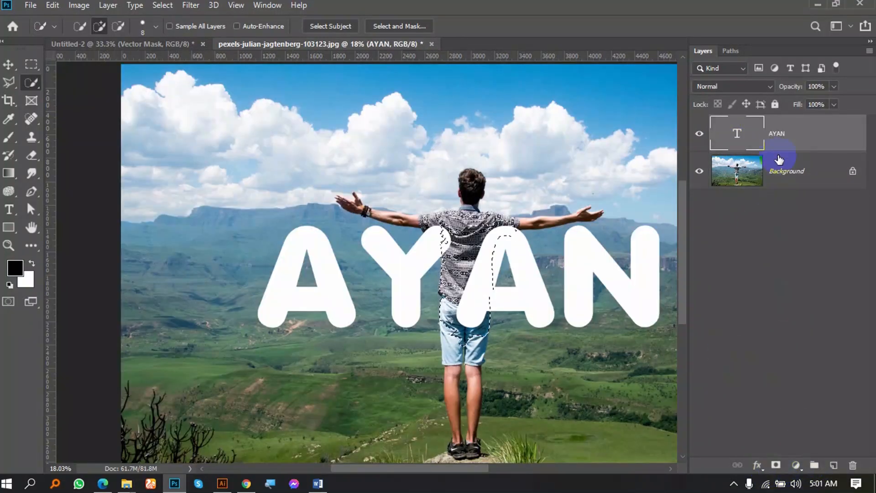
- Try an inverted layer mask on the text layer that hides the lettering over the man, undoing and reapplying it once
click(775, 466)
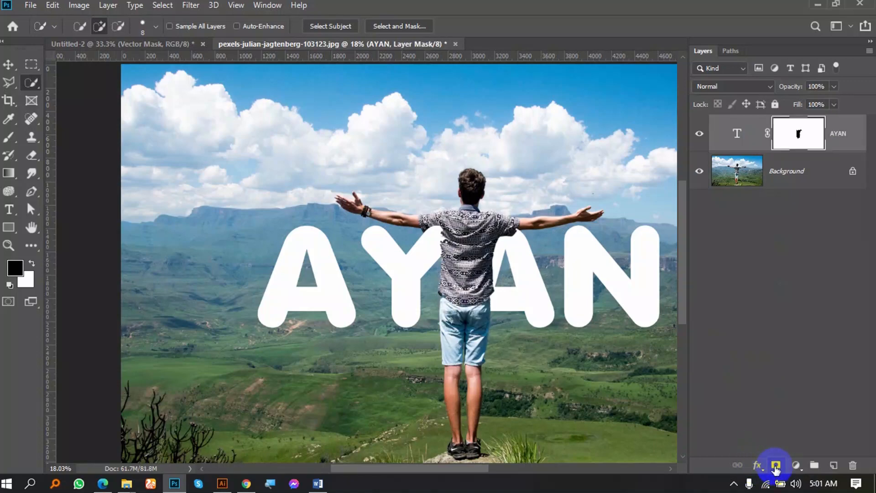
key(ctrl+z)
scroll(612, 225, down, 2)
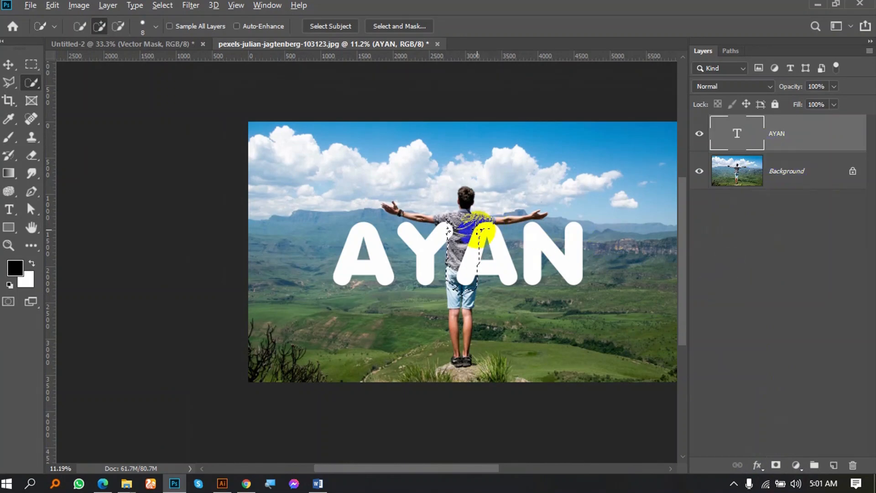
scroll(478, 228, up, 1)
click(766, 173)
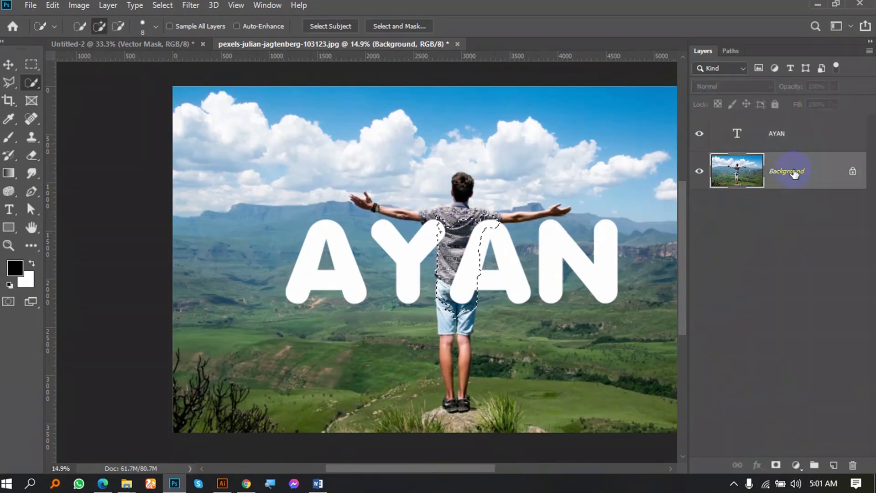
click(739, 135)
scroll(660, 180, down, 1)
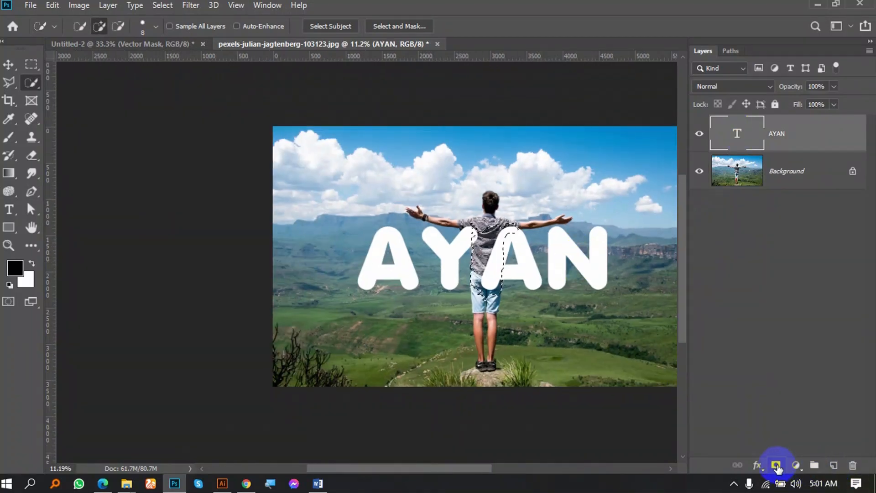
click(775, 465)
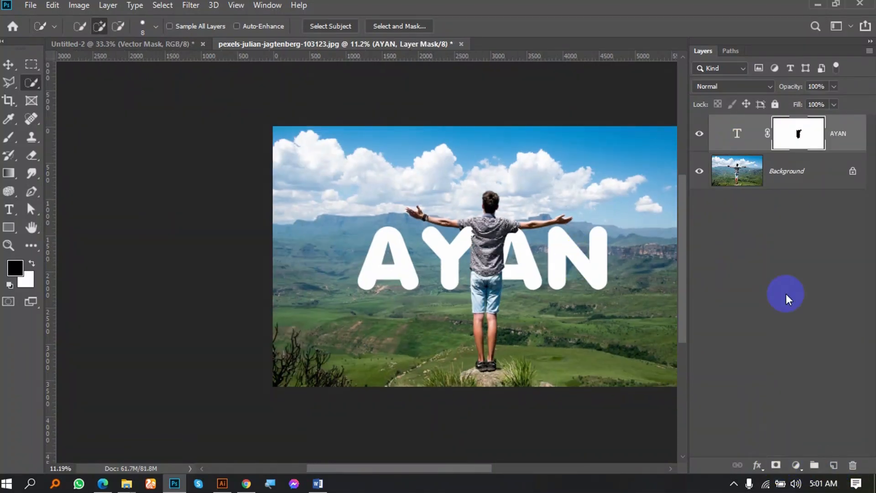
click(799, 135)
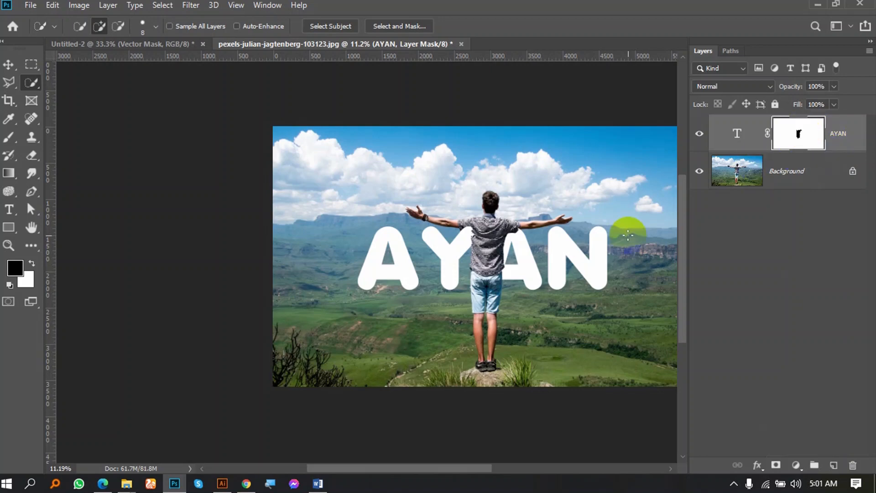
- Activate the Move tool and undo the text layer's inverted mask back to the hidden text layer
scroll(554, 276, up, 2)
click(7, 66)
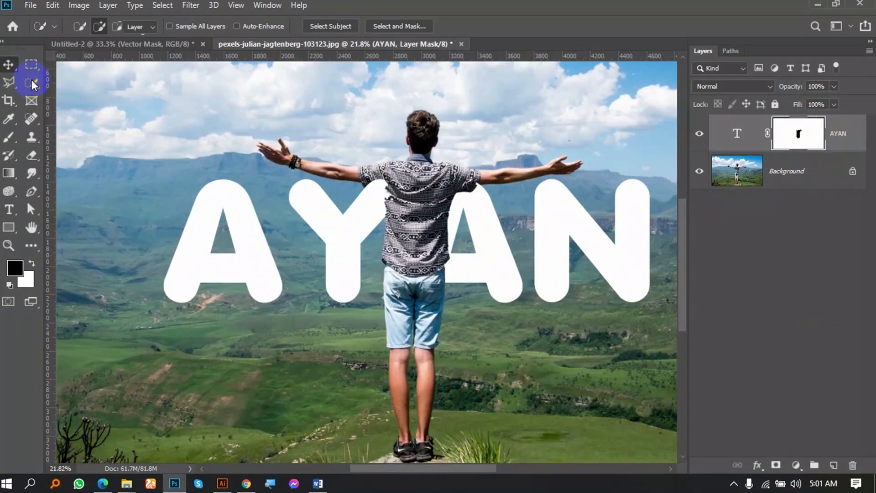
scroll(285, 191, down, 3)
drag(443, 237, 431, 231)
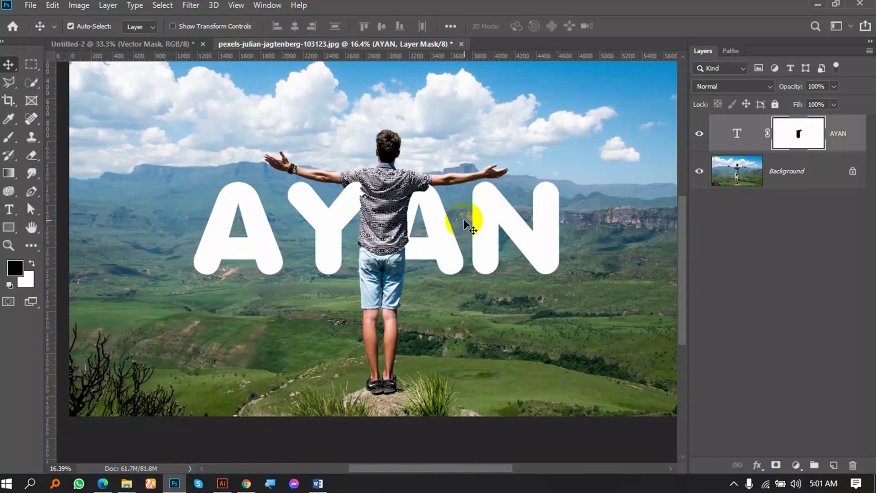
key(ctrl+z)
key(ctrl+z)
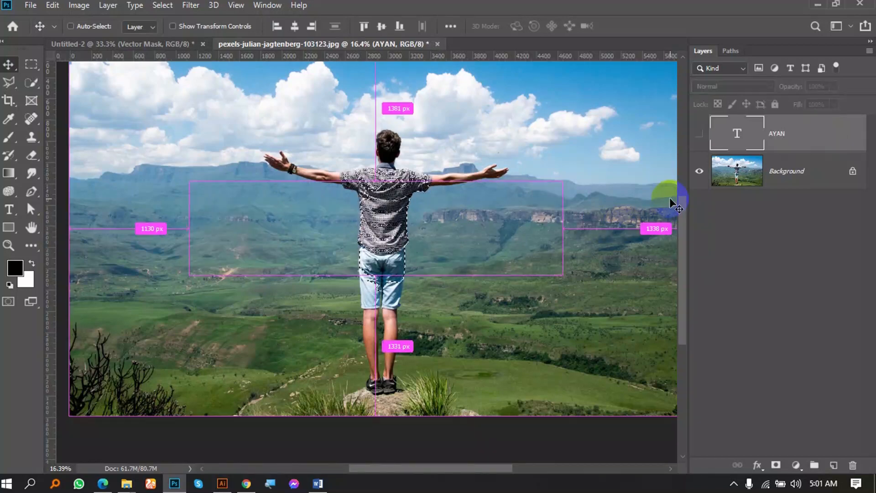
- Deselect the body selection and toggle the text layer's visibility, leaving the lettering hidden
key(ctrl+d)
click(698, 134)
scroll(355, 210, up, 3)
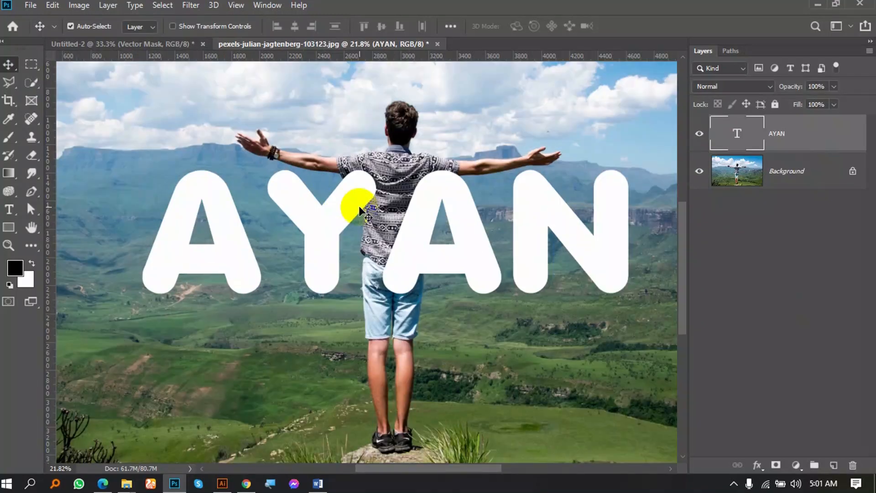
click(699, 134)
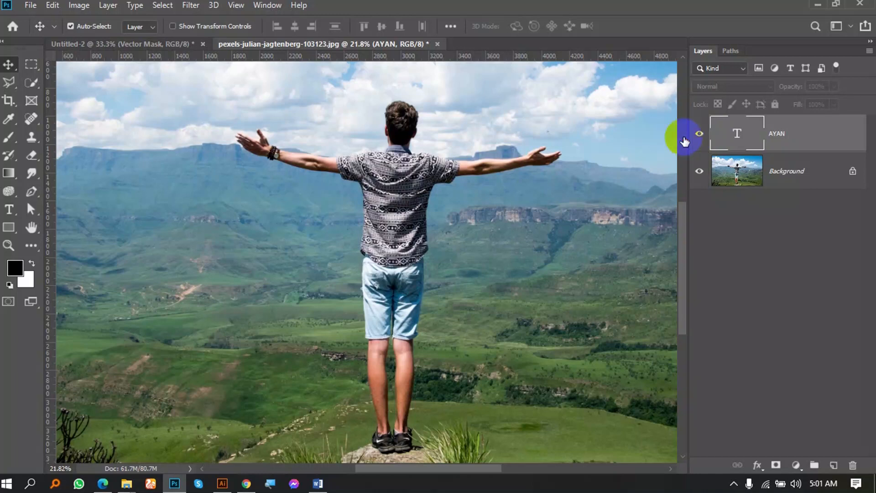
click(699, 134)
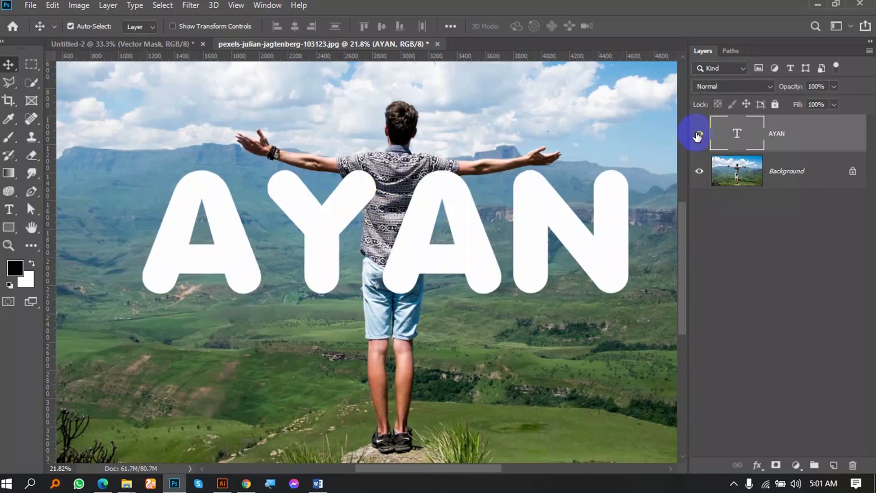
click(700, 137)
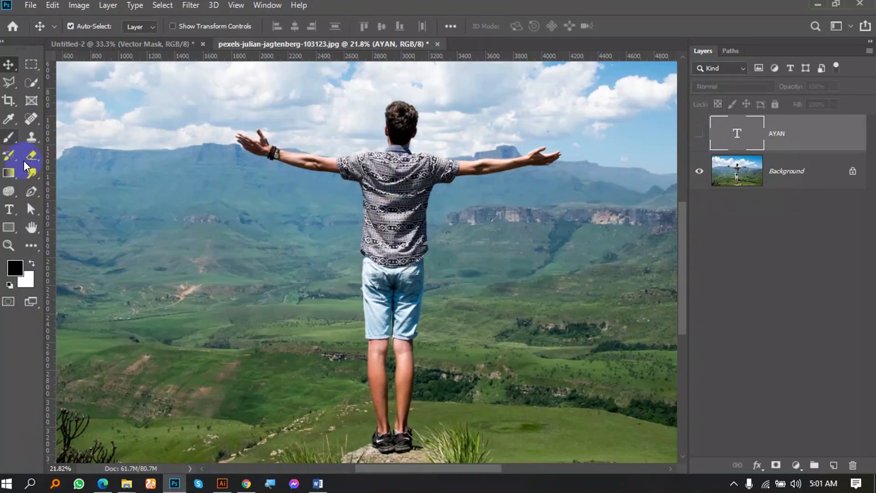
- Draw a closed Pen tool path around the landscape left of the man, following the left edge of his shirt
click(31, 192)
click(359, 183)
click(306, 178)
click(245, 166)
scroll(223, 156, down, 2)
click(194, 144)
click(159, 137)
drag(119, 168, 111, 190)
click(143, 296)
click(201, 315)
click(243, 307)
click(270, 296)
click(295, 278)
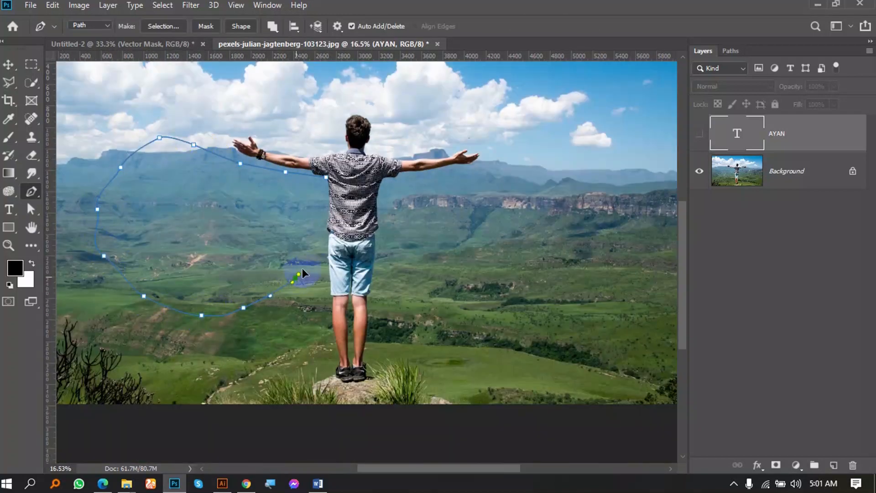
scroll(326, 227, up, 3)
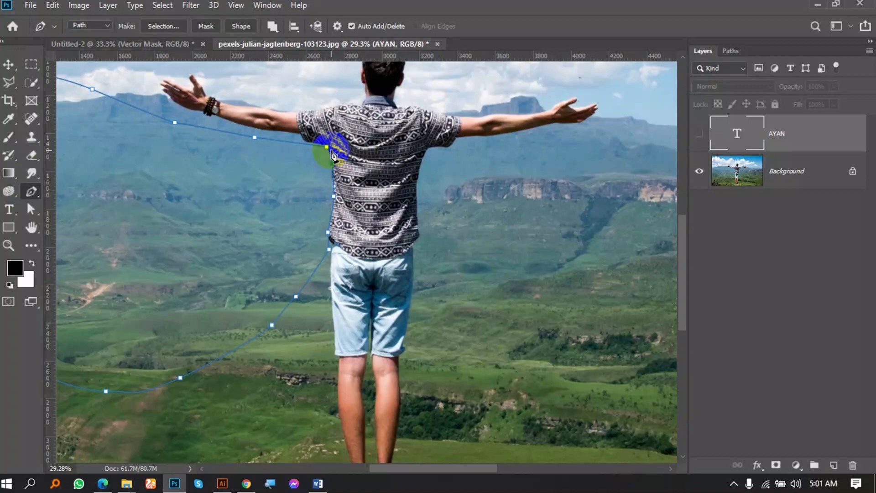
scroll(331, 154, down, 2)
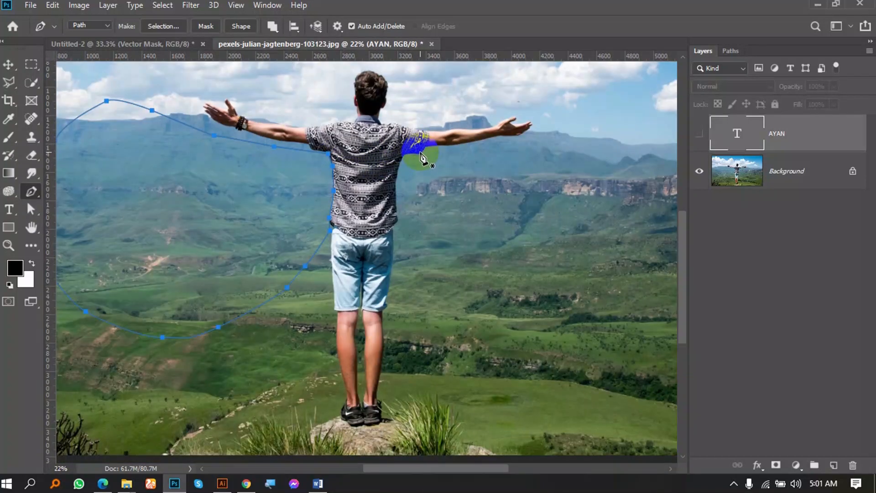
- Start a second Pen tool path under the right sleeve and trace it down the shirt's right edge
drag(409, 160, 393, 173)
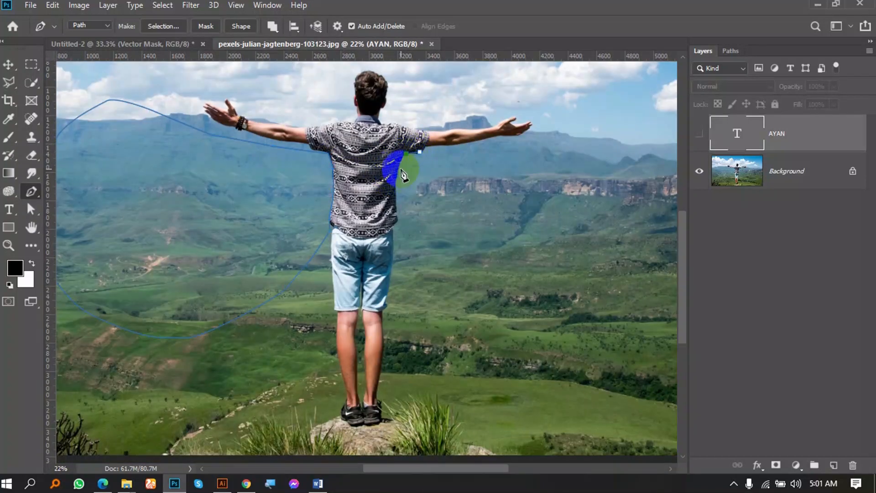
scroll(403, 175, up, 2)
drag(395, 182, 397, 200)
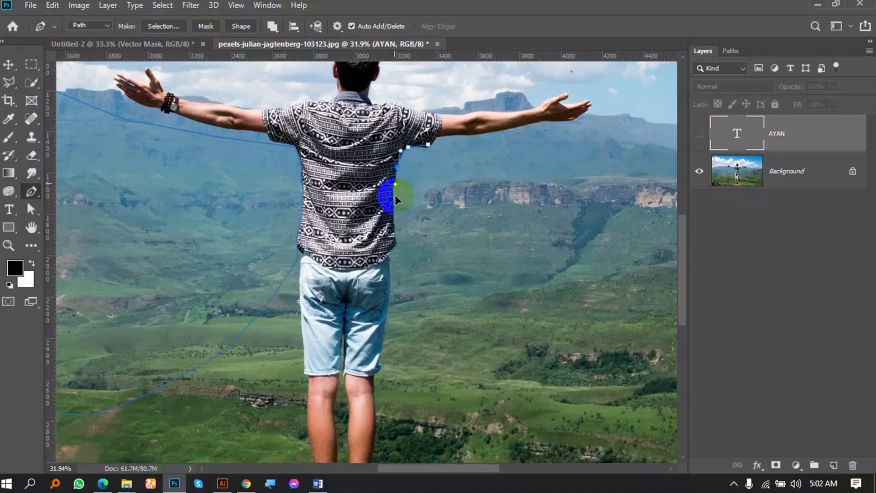
click(392, 204)
click(396, 236)
click(394, 245)
click(389, 251)
click(384, 260)
- Extend the second path in a loop around the landscape right of the man and close it under the right sleeve
scroll(378, 259, down, 3)
click(398, 323)
click(449, 353)
click(541, 364)
scroll(562, 319, down, 3)
click(586, 354)
click(665, 315)
click(586, 165)
click(502, 161)
click(481, 182)
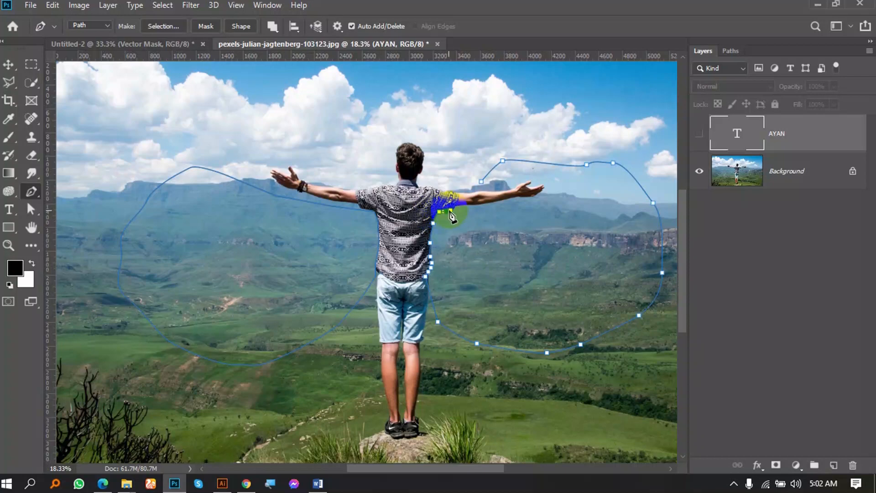
scroll(450, 210, up, 3)
click(451, 210)
scroll(450, 210, down, 2)
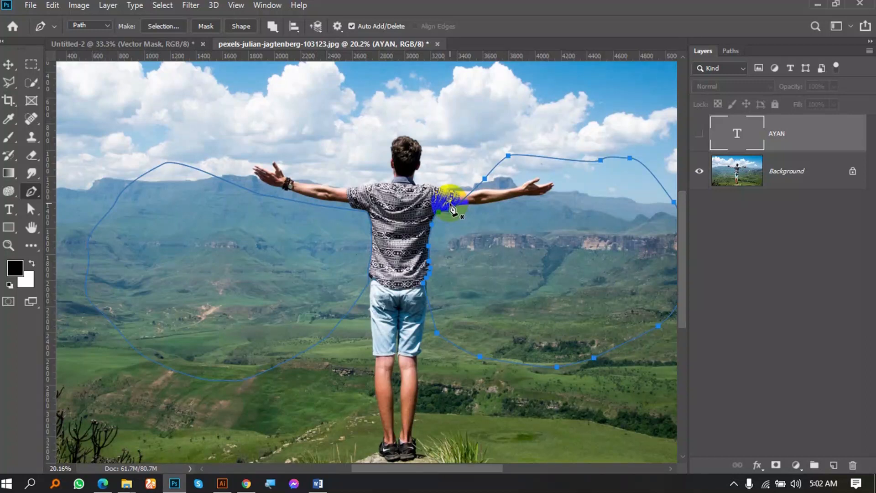
scroll(416, 233, up, 1)
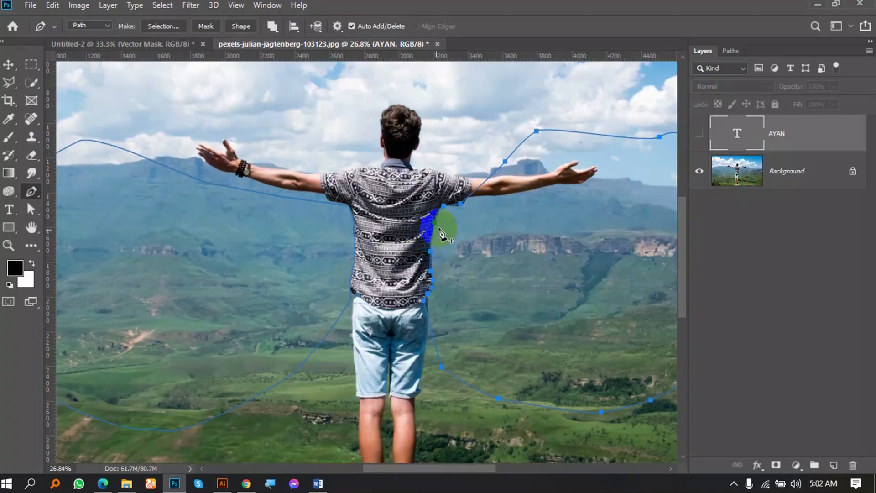
scroll(439, 232, down, 1)
scroll(357, 215, down, 1)
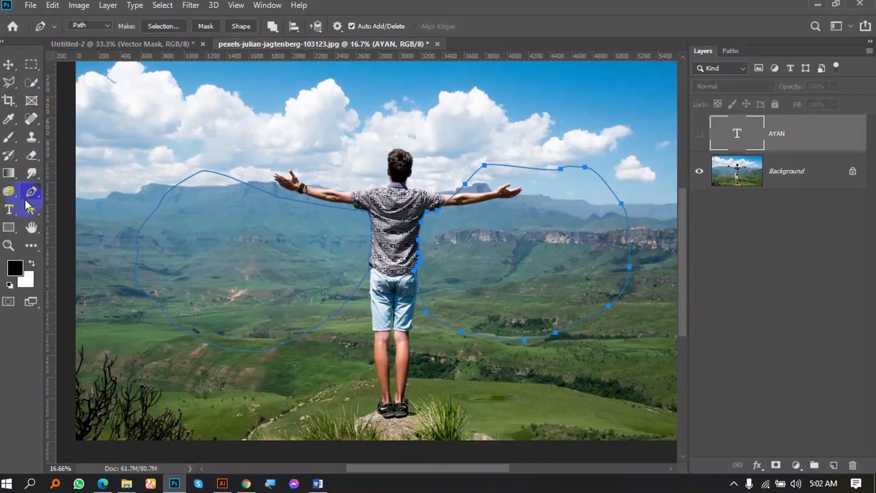
- Select both closed paths around the man with the Path Selection tool
drag(32, 210, 91, 222)
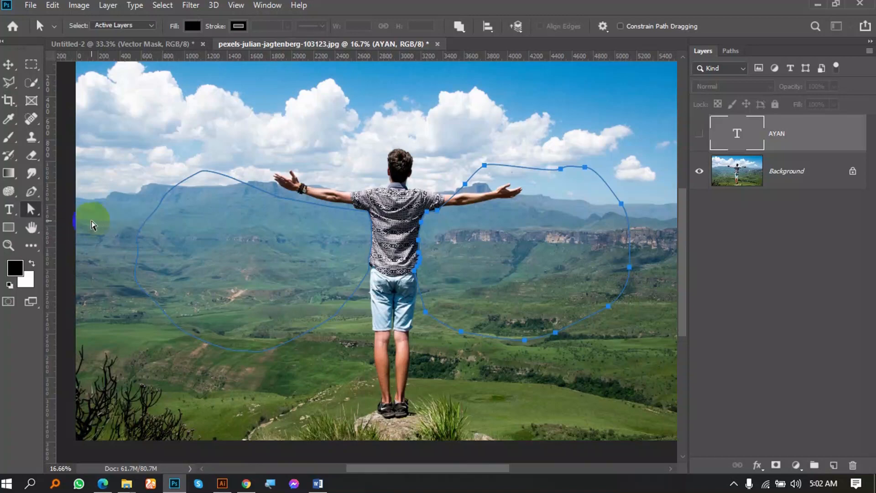
scroll(250, 223, down, 1)
drag(143, 131, 613, 354)
scroll(396, 265, up, 1)
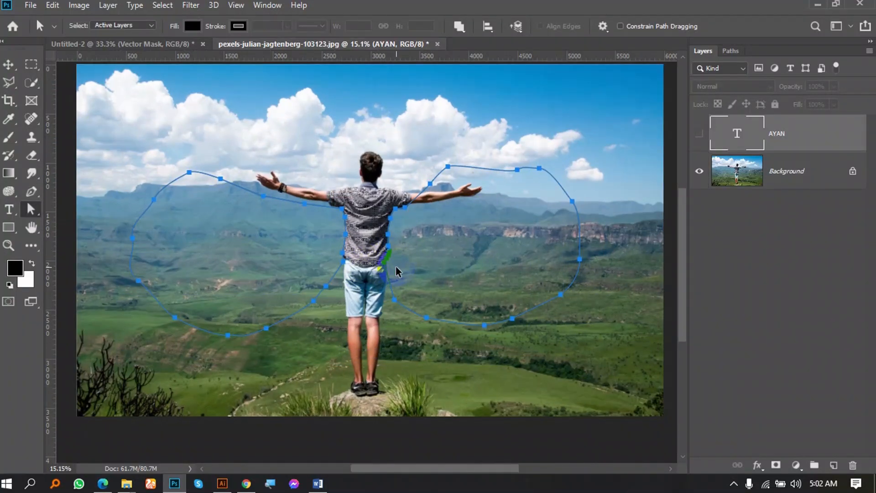
scroll(440, 249, down, 1)
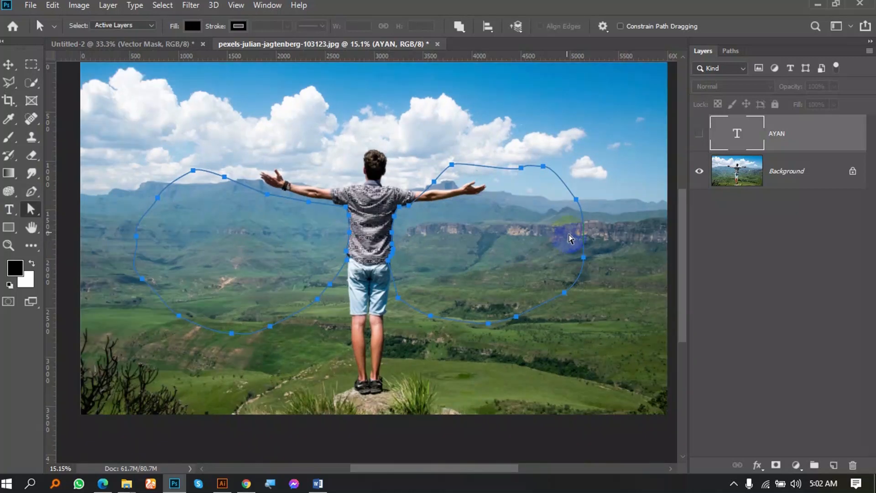
- Show the text layer and create a vector mask on it from the two Pen tool paths
click(693, 135)
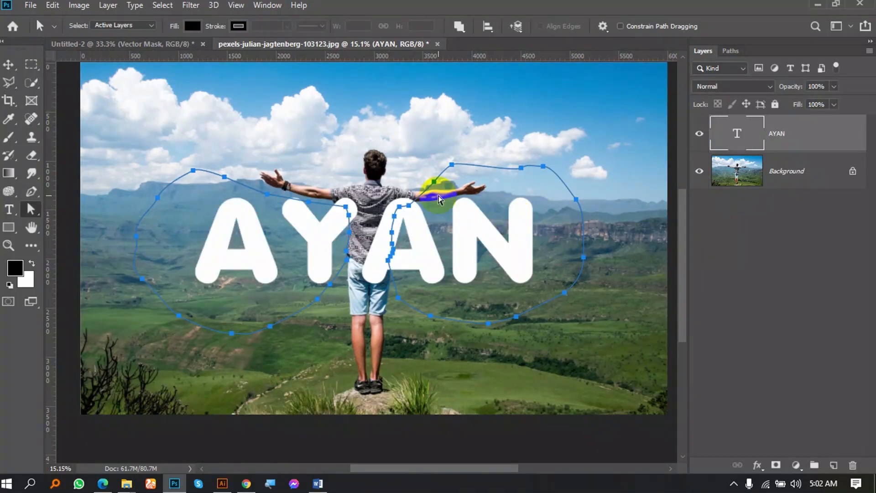
click(39, 197)
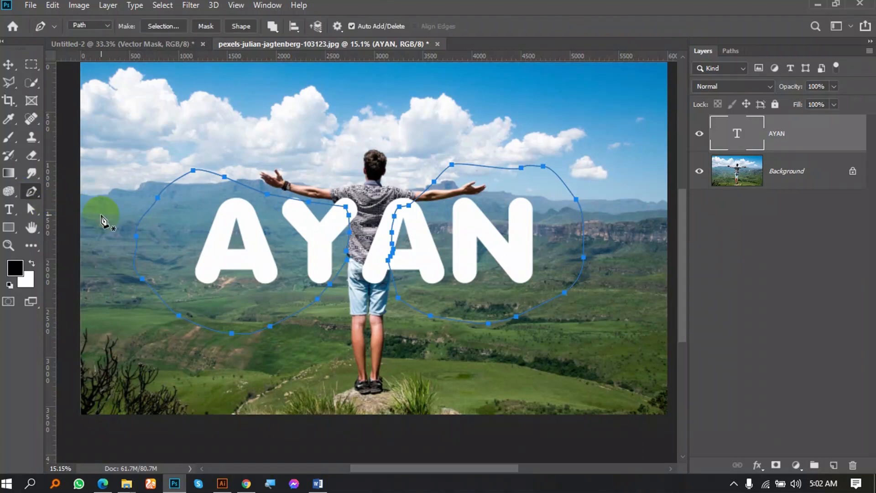
right_click(448, 185)
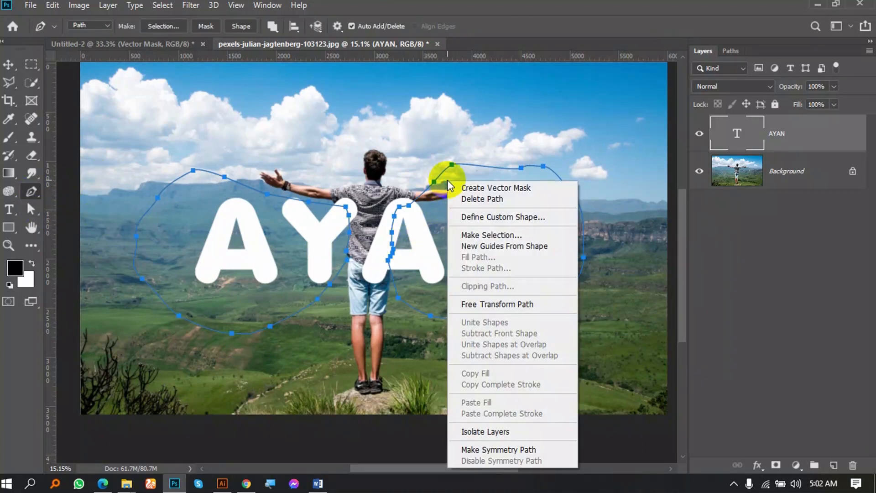
click(509, 189)
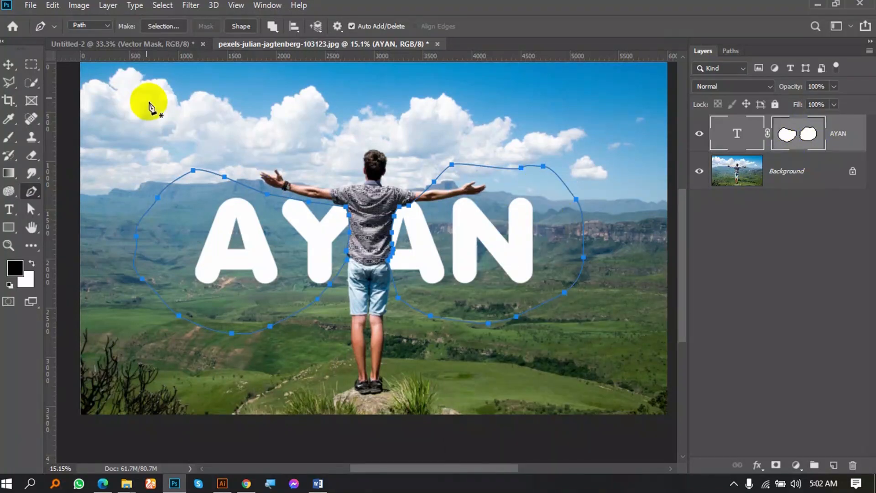
- Adjust the vector mask's anchor points along the lower right edge of the shirt with the Direct Selection tool
scroll(453, 238, up, 3)
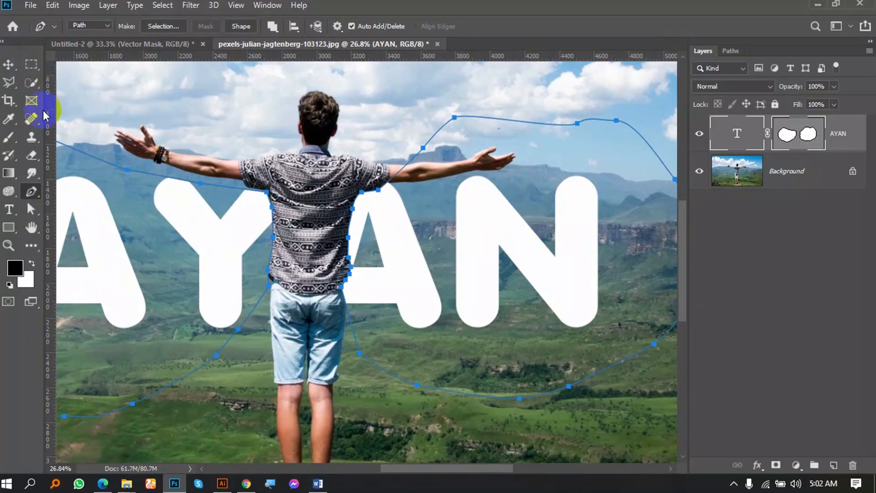
right_click(30, 191)
click(33, 209)
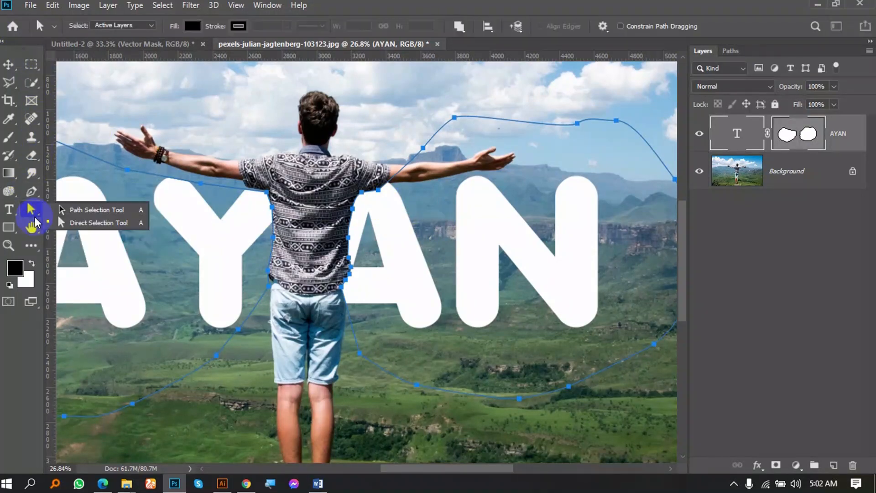
click(82, 219)
scroll(371, 245, up, 5)
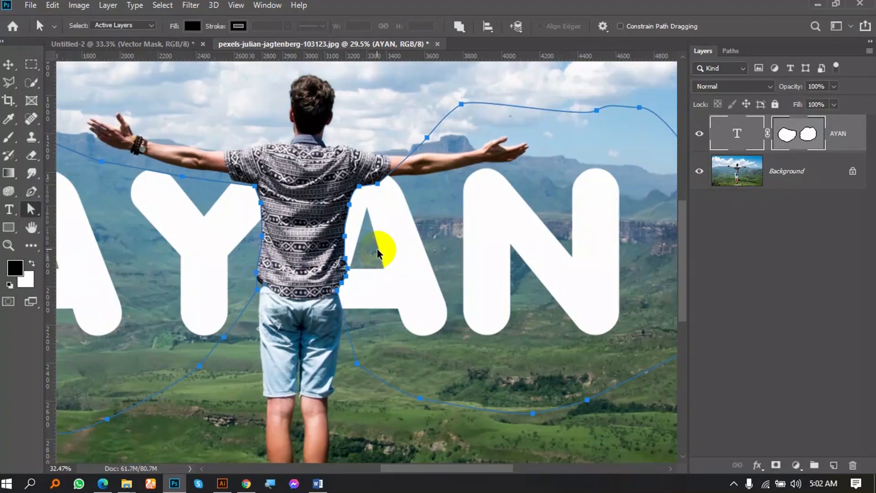
scroll(326, 292, up, 3)
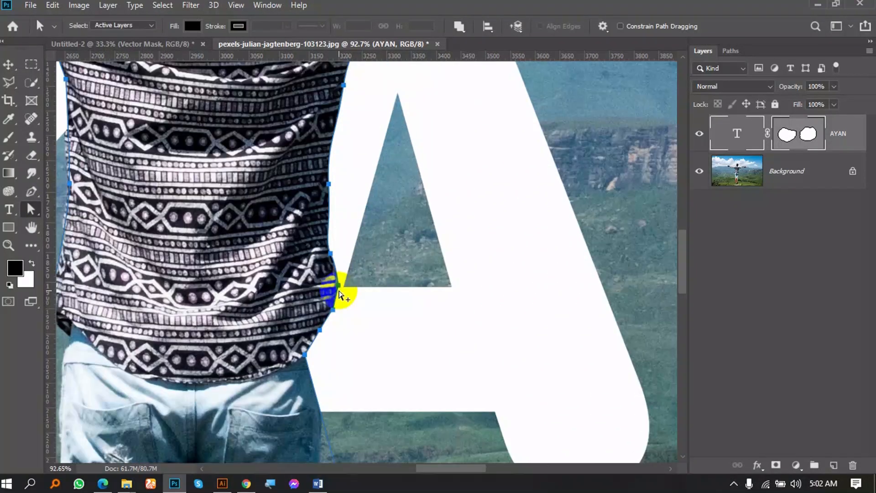
click(327, 288)
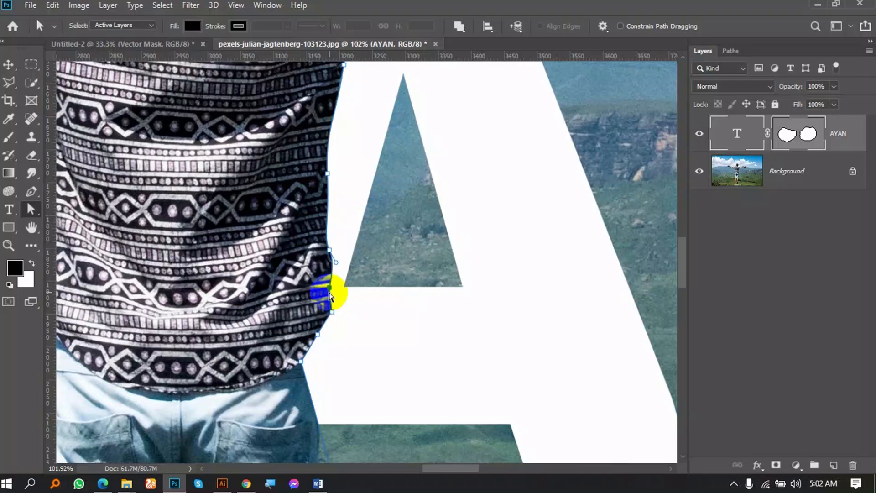
scroll(333, 289, down, 2)
scroll(349, 287, up, 4)
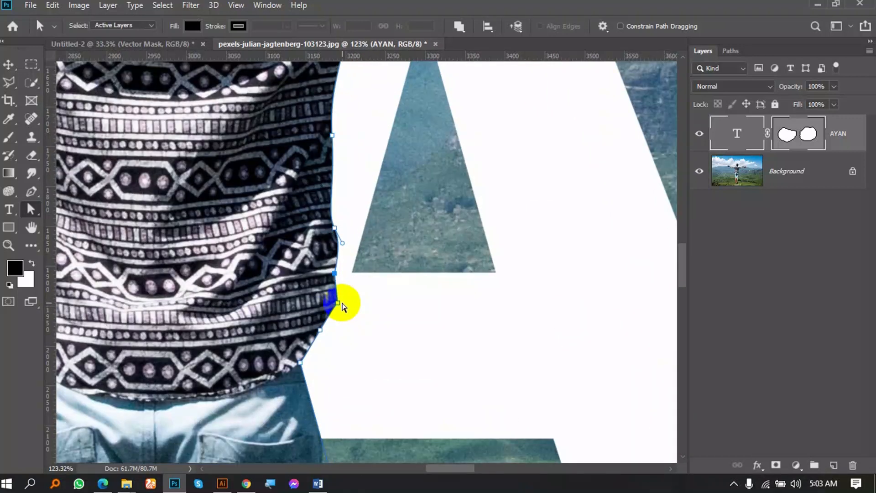
drag(336, 304, 329, 340)
- Open the text layer's mask properties, move them clear of the layer list, and select the vector mask for editing
scroll(329, 340, down, 4)
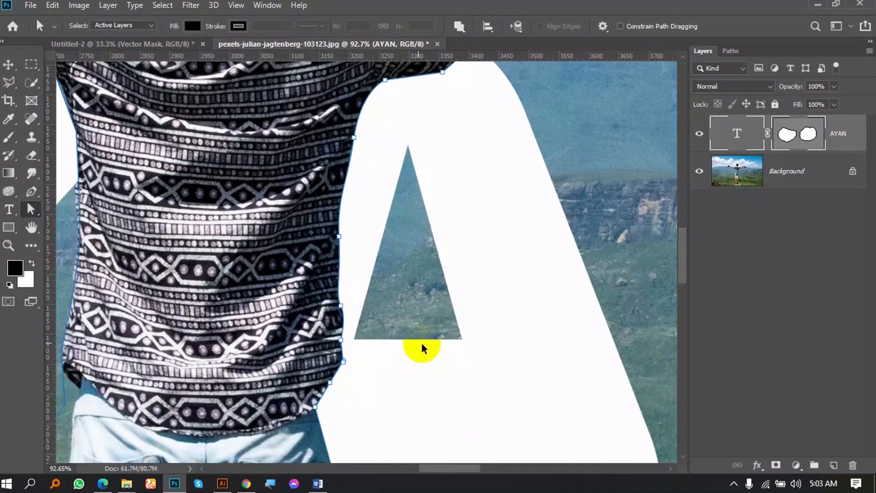
scroll(448, 329, down, 1)
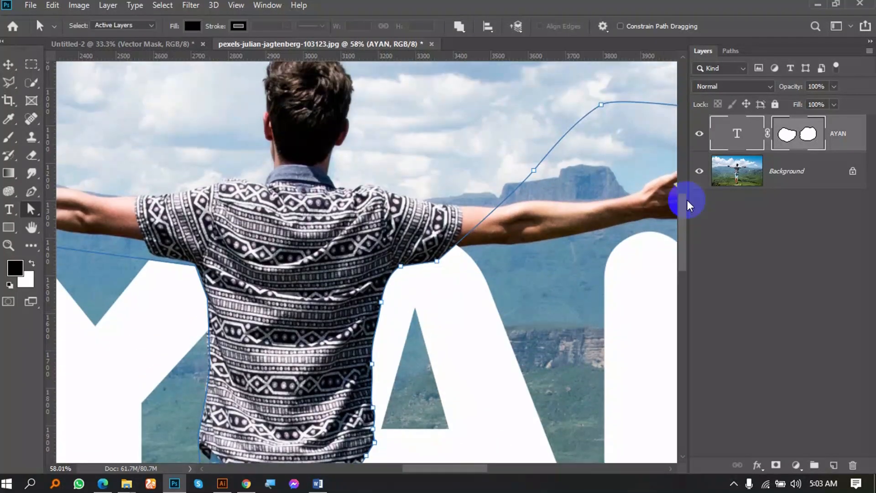
scroll(512, 211, down, 2)
scroll(547, 191, down, 1)
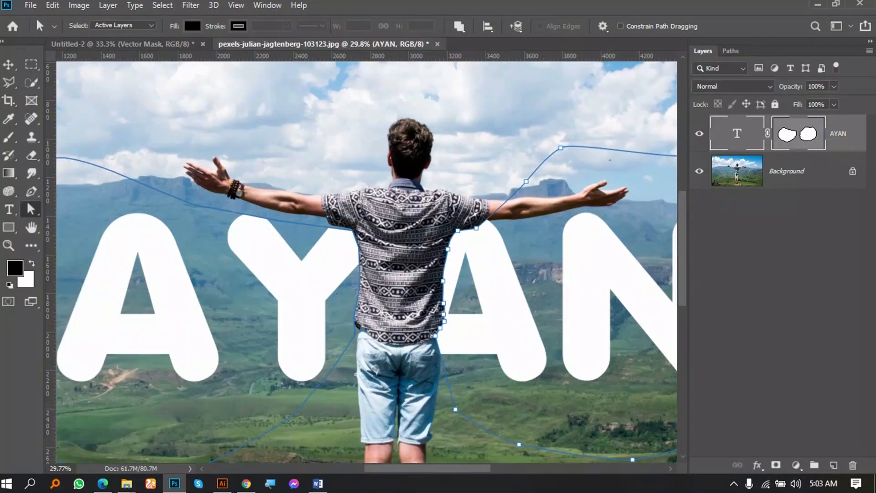
double_click(801, 138)
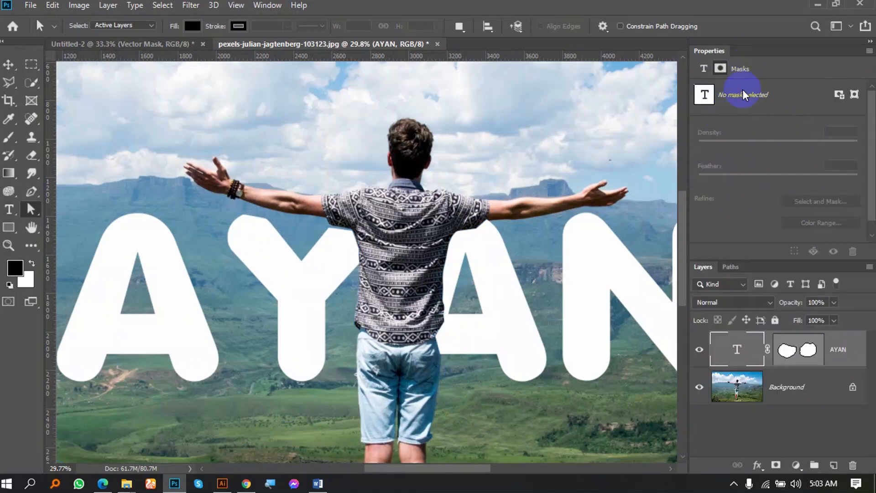
drag(757, 57, 694, 56)
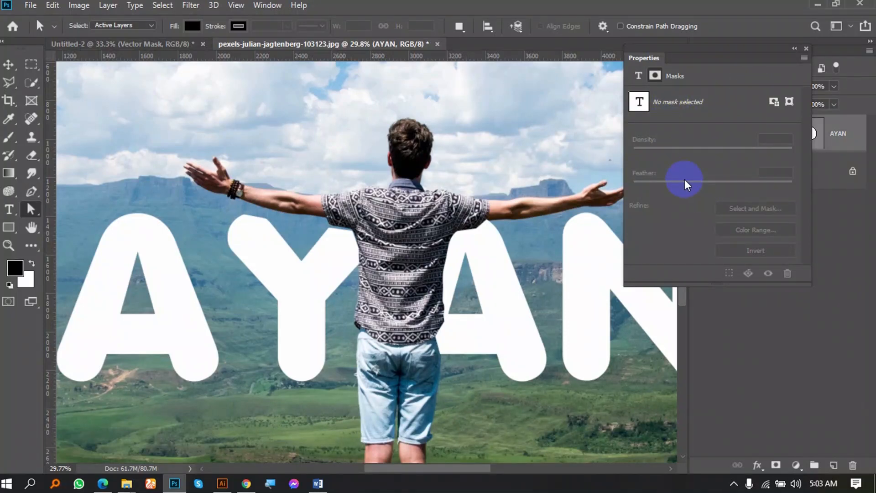
drag(696, 58, 598, 49)
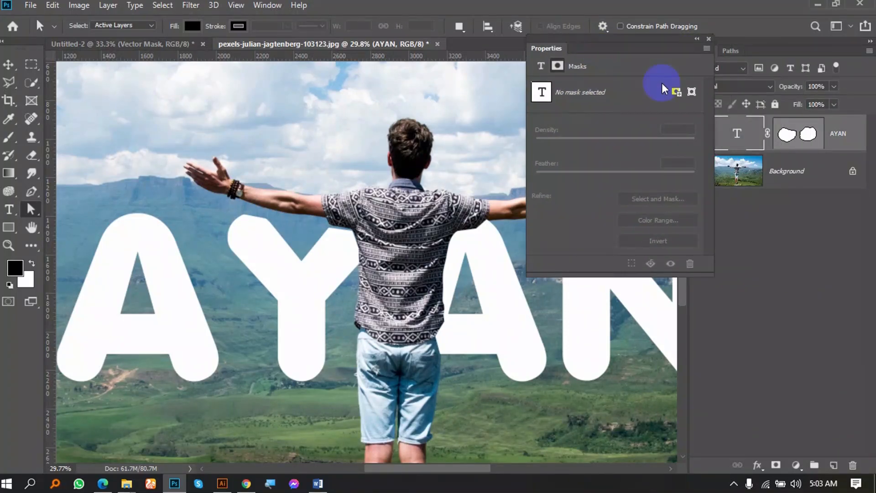
click(539, 66)
click(557, 66)
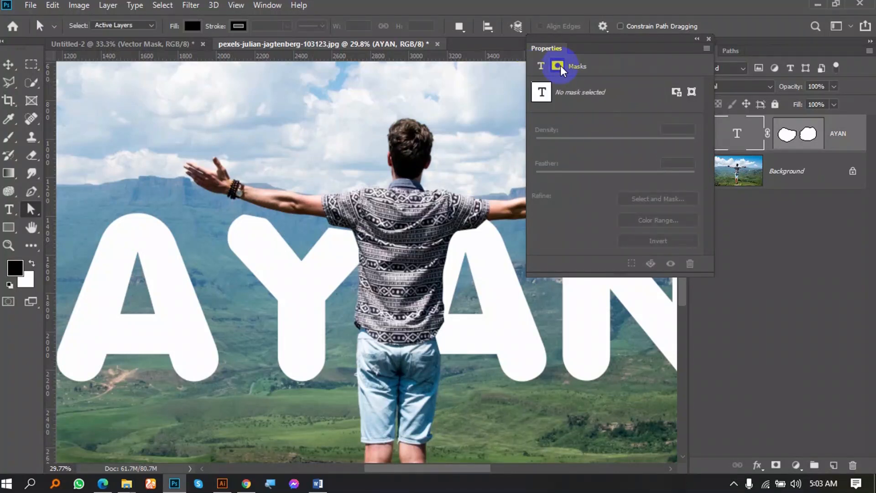
click(692, 92)
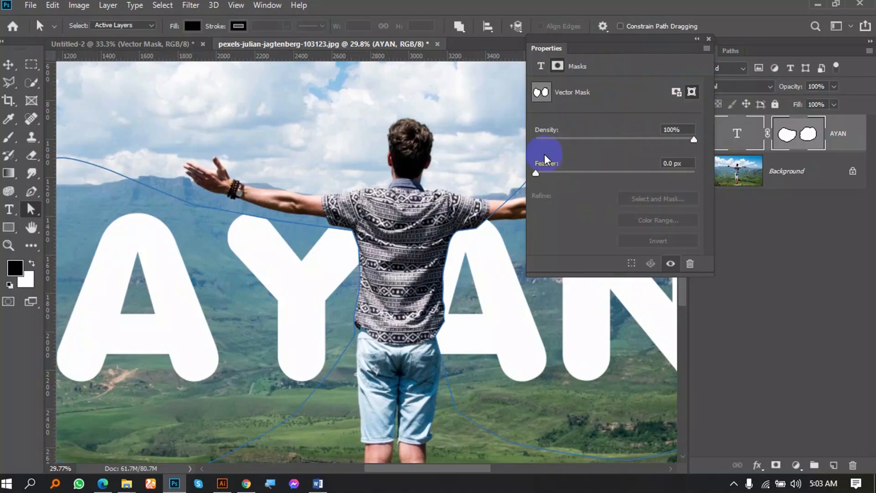
- Set the vector mask's feather to 30.2 px with density at 100%, and close the mask properties
drag(539, 174, 626, 172)
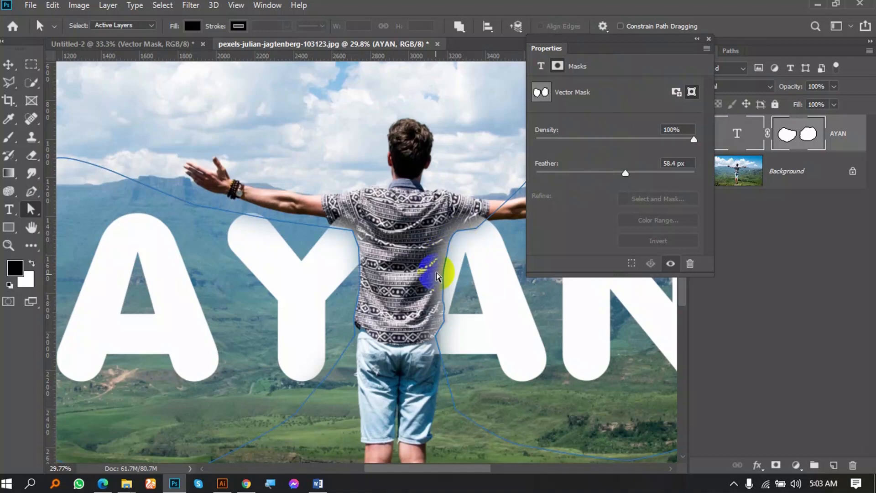
drag(626, 172, 612, 174)
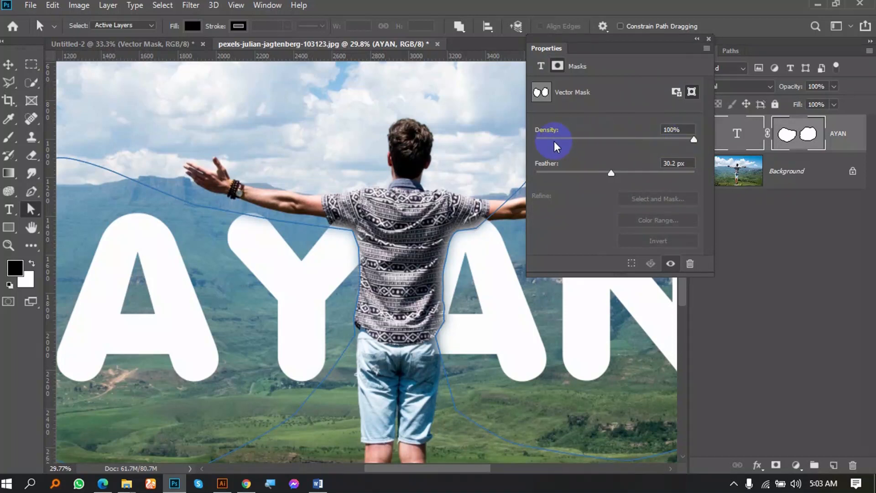
mouse_move(695, 140)
mouse_down()
mouse_move(617, 142)
mouse_move(702, 138)
mouse_up()
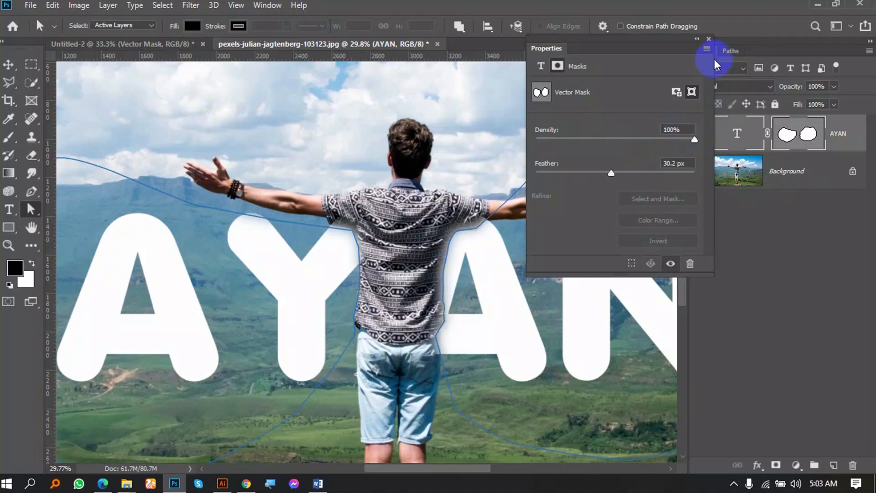
click(708, 39)
scroll(461, 196, down, 6)
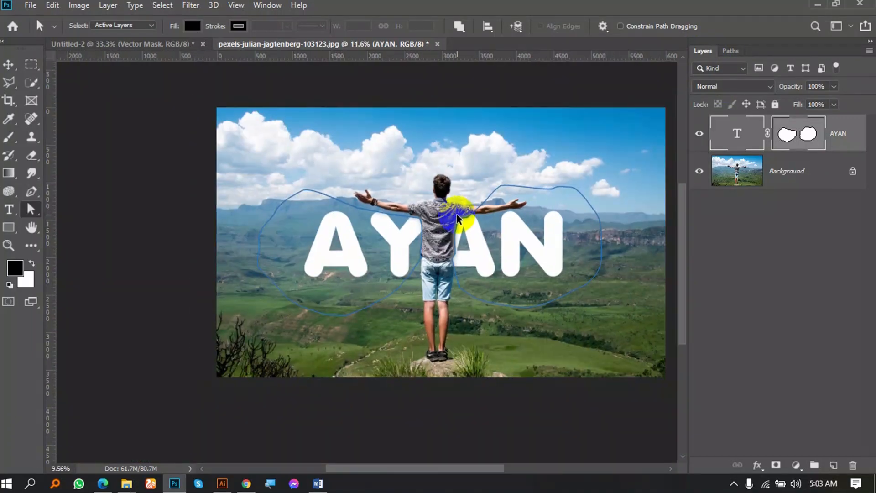
scroll(492, 221, up, 4)
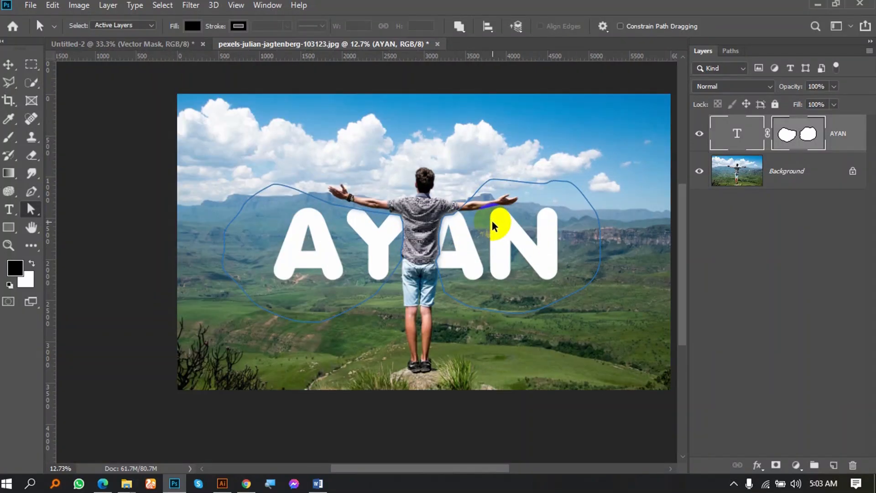